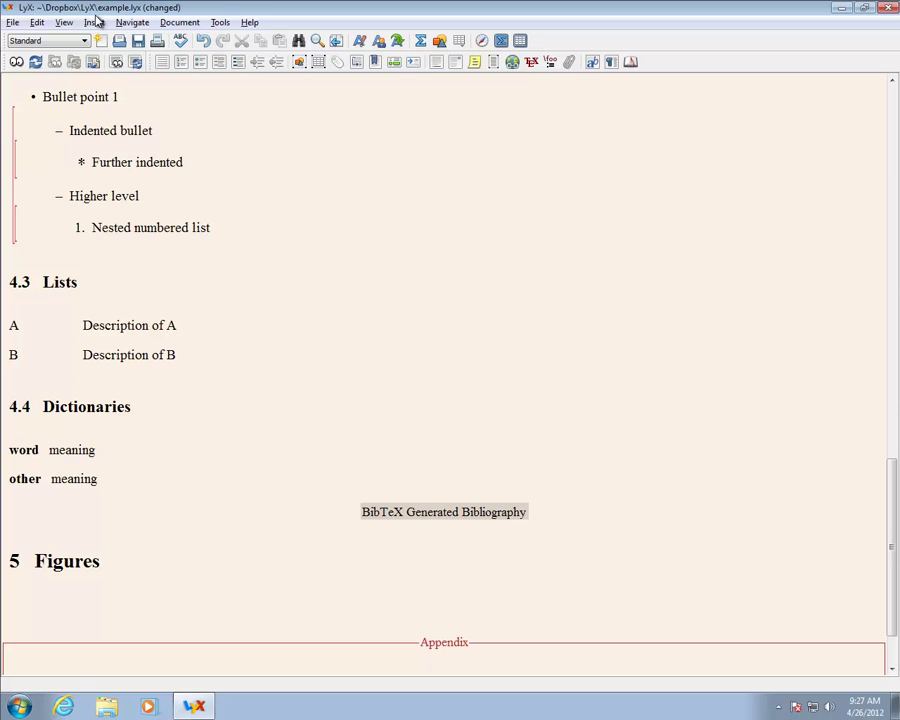
Step: Insert a figure float with an empty Figure 1 caption below the Figures heading
click(95, 22)
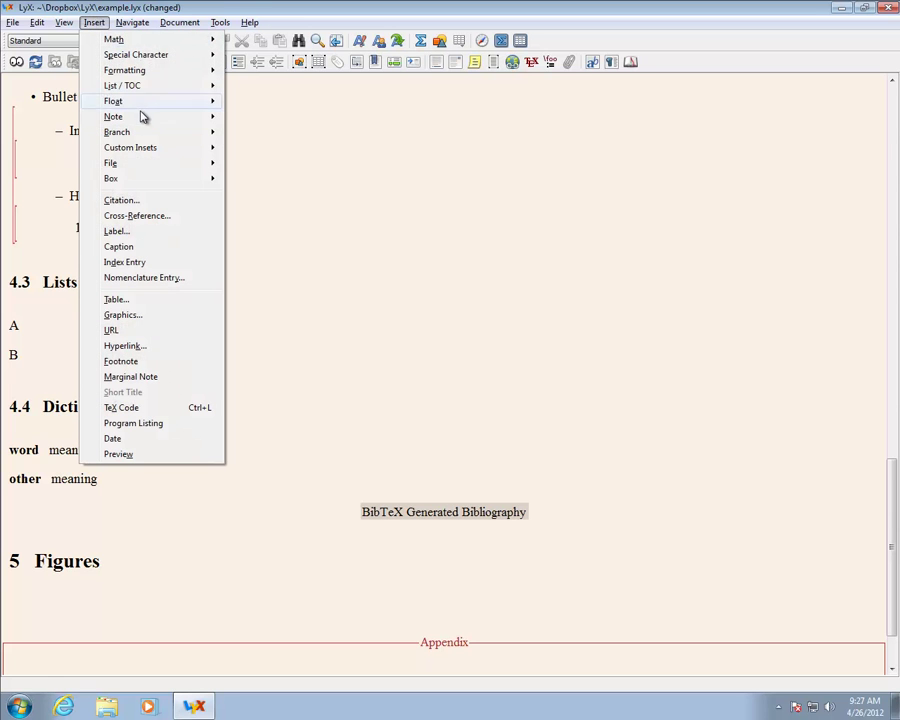
mouse_move(150, 104)
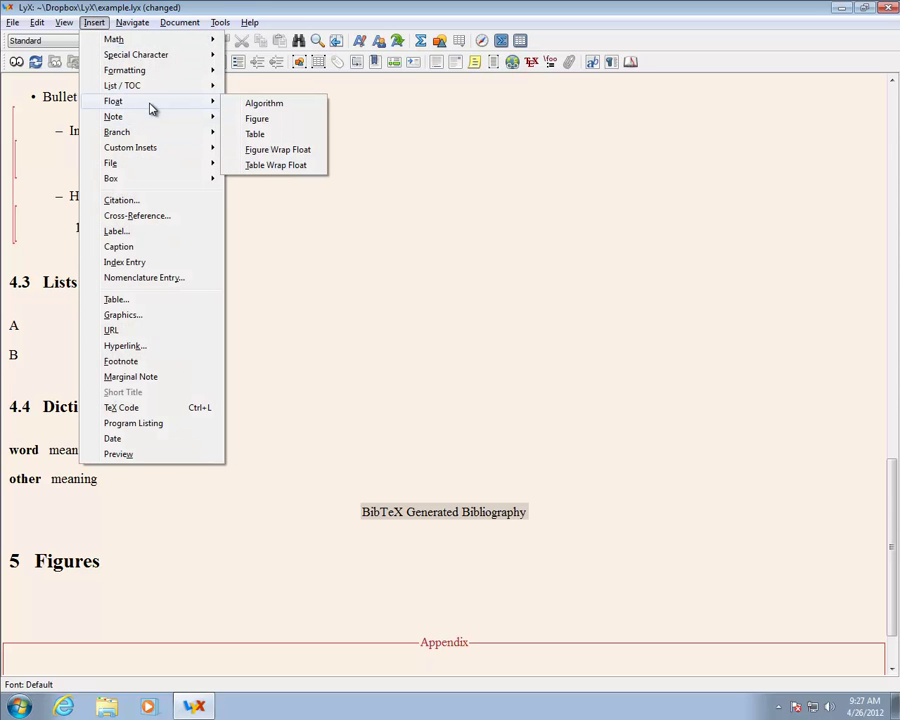
click(250, 118)
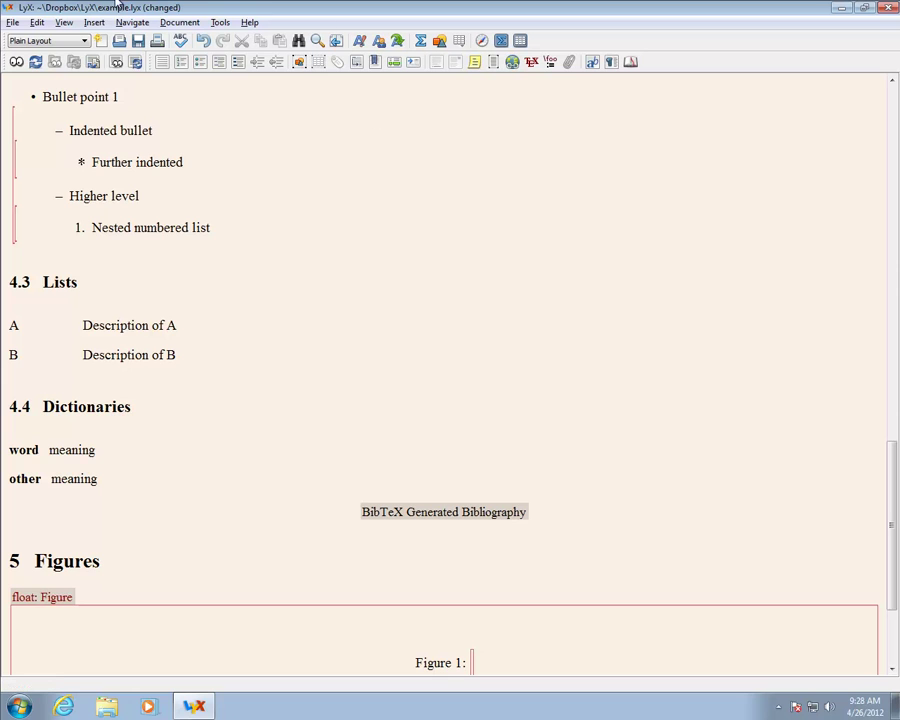
click(96, 23)
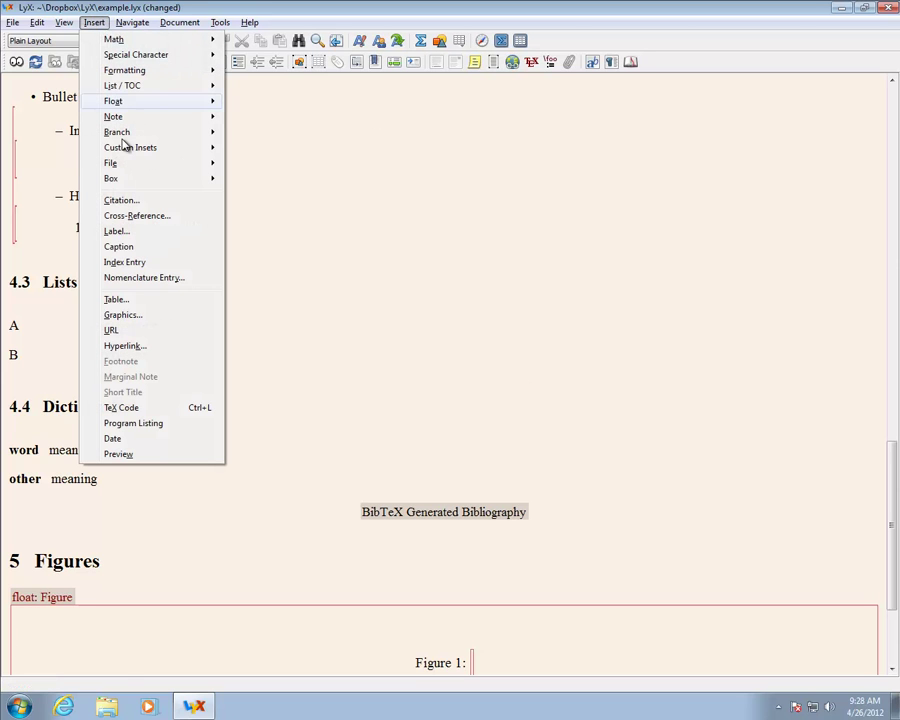
Step: Insert kevinsheppard.jpg into the figure with width set to 100 Text Width %
click(128, 316)
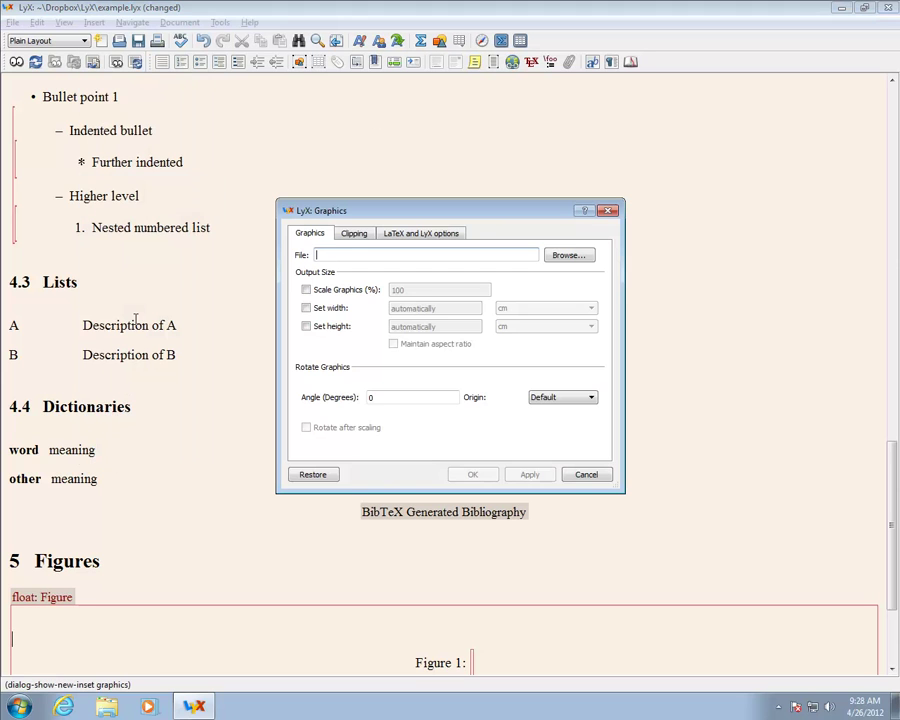
click(563, 258)
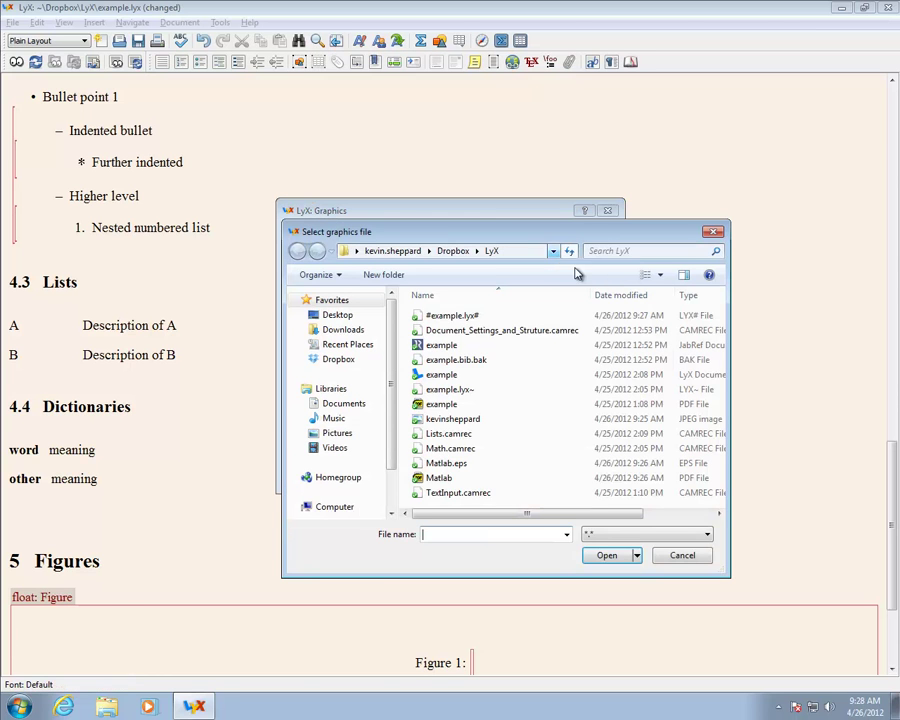
click(462, 421)
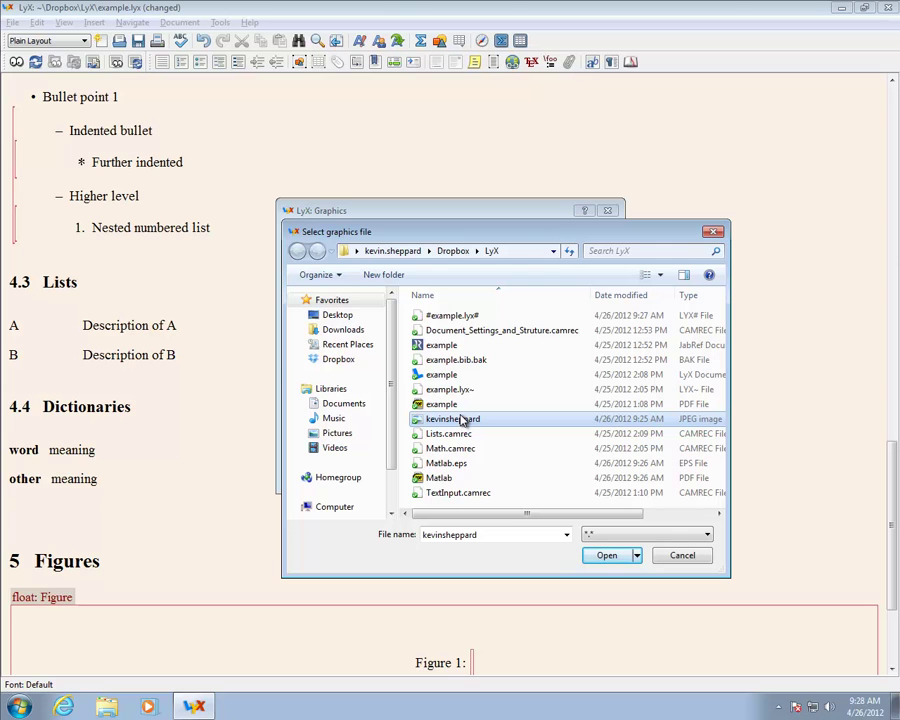
double_click(462, 421)
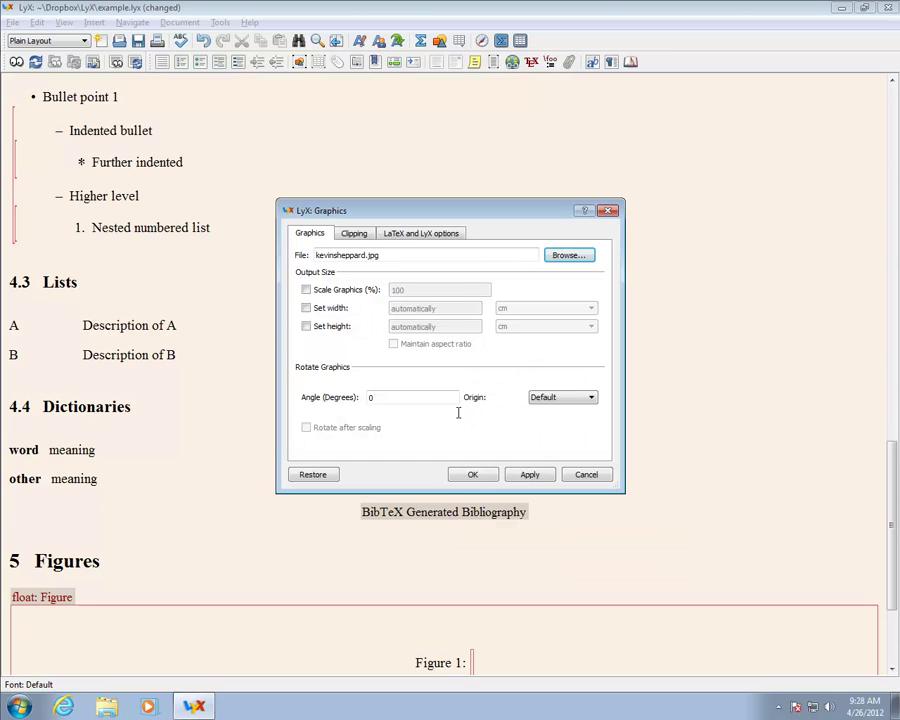
click(333, 310)
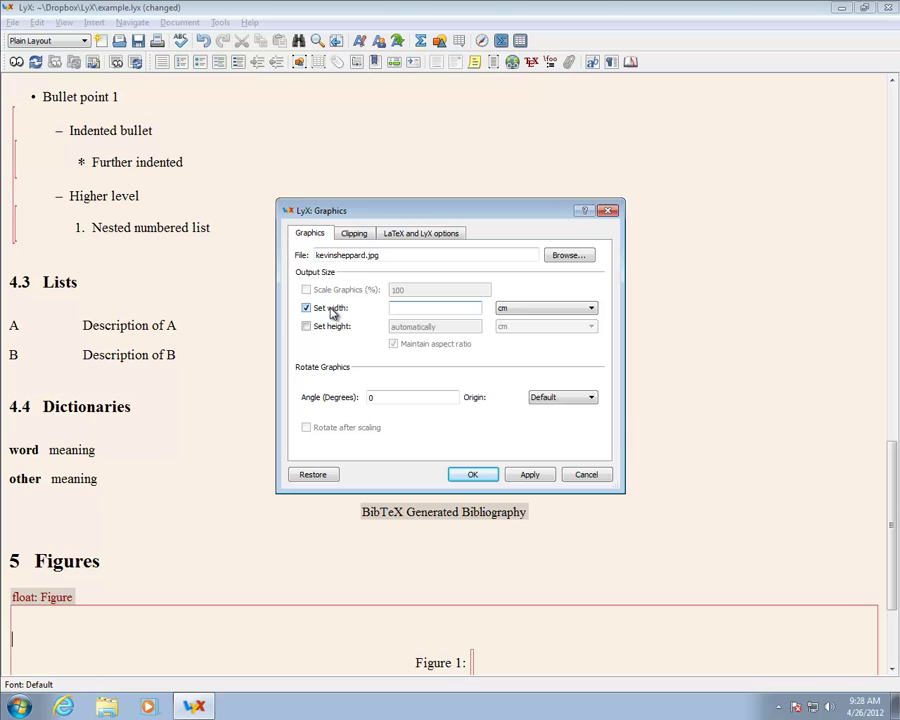
text(100)
click(555, 312)
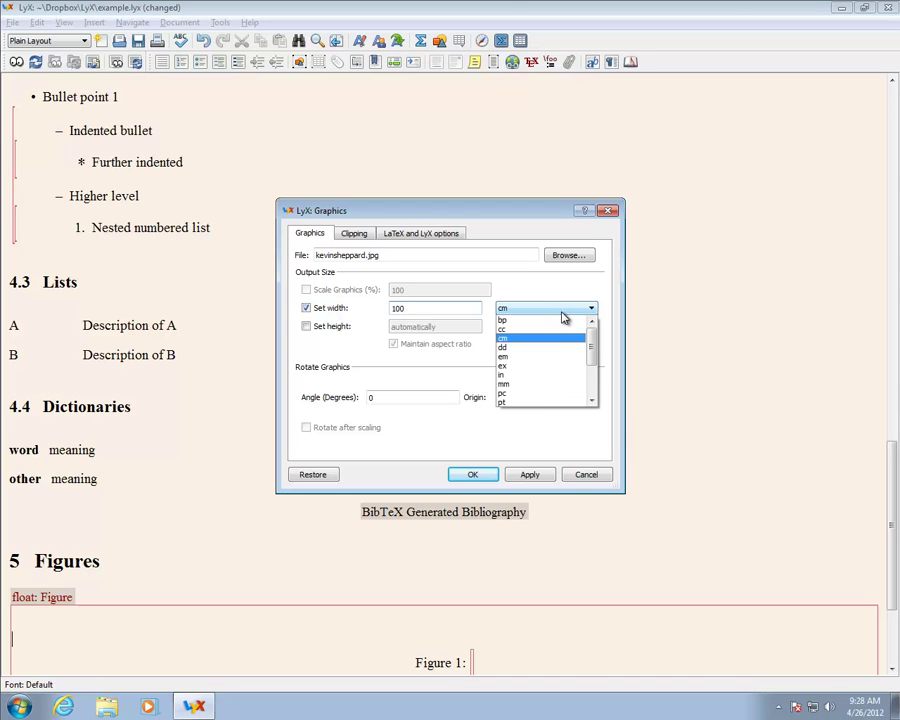
scroll(562, 362, down, 2)
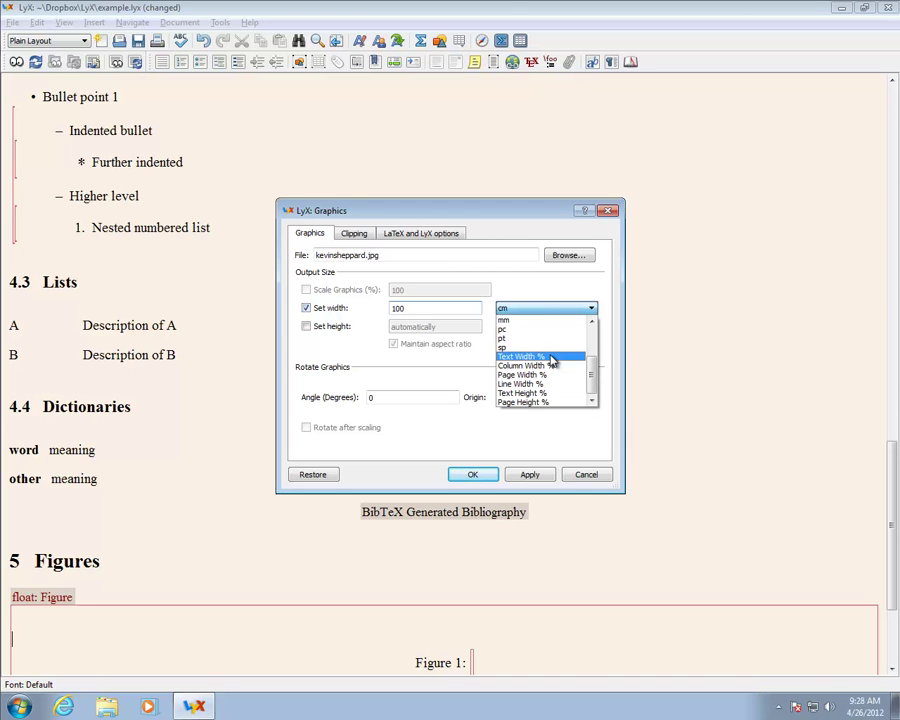
click(548, 356)
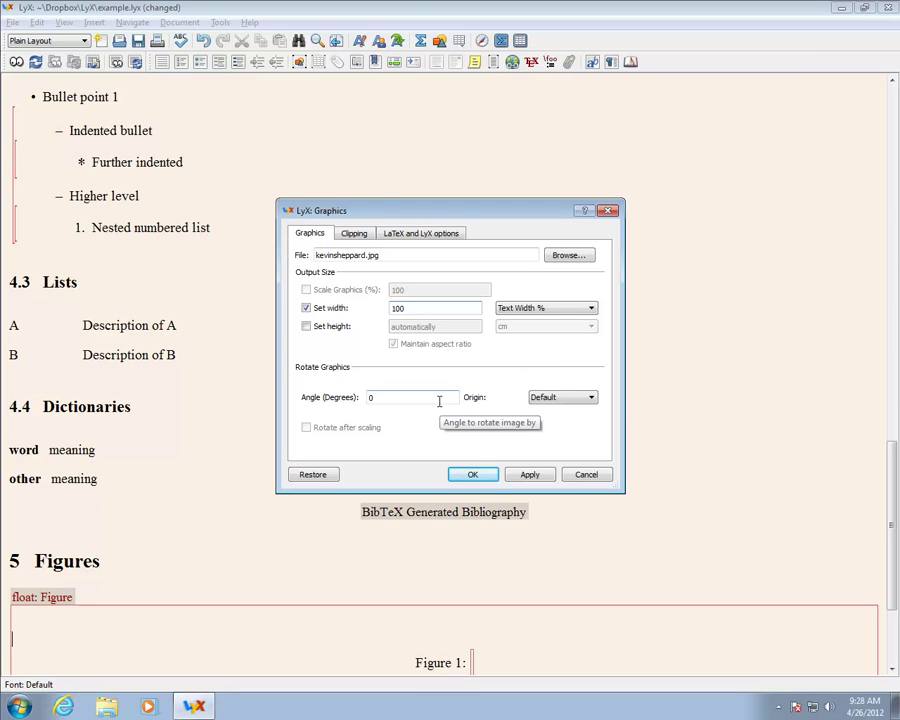
click(472, 477)
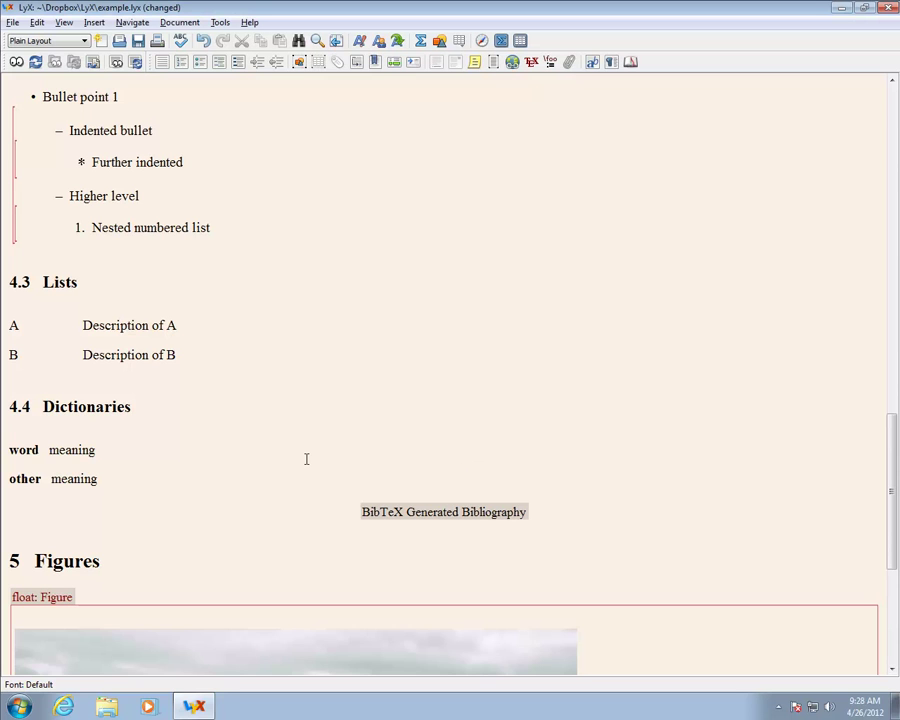
Step: Type the Figure 1 caption 'Picture of' followed by the person's full name
scroll(306, 458, down, 5)
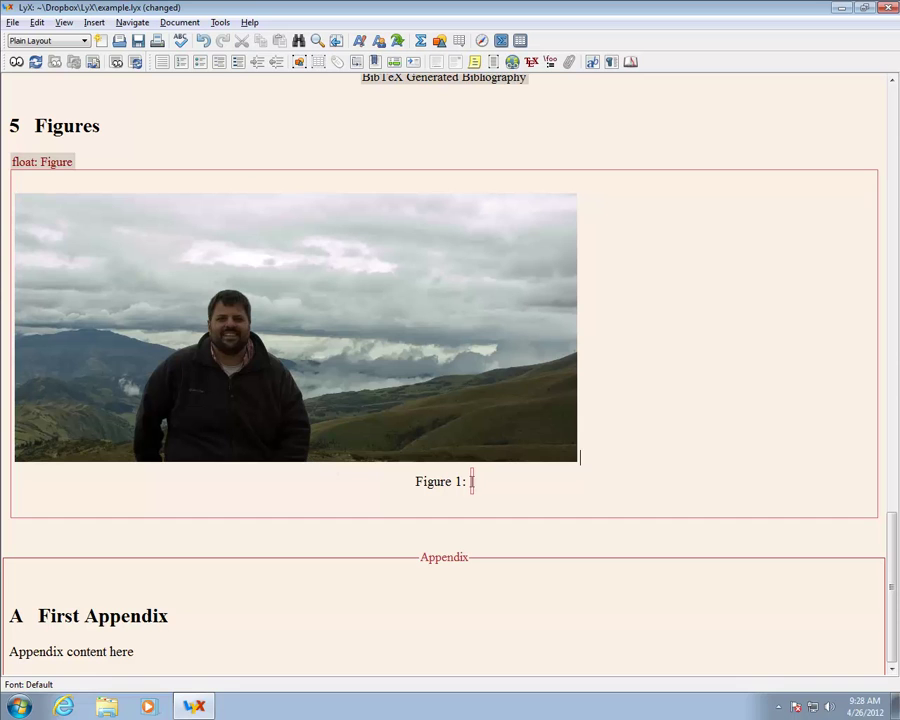
text(Picc)
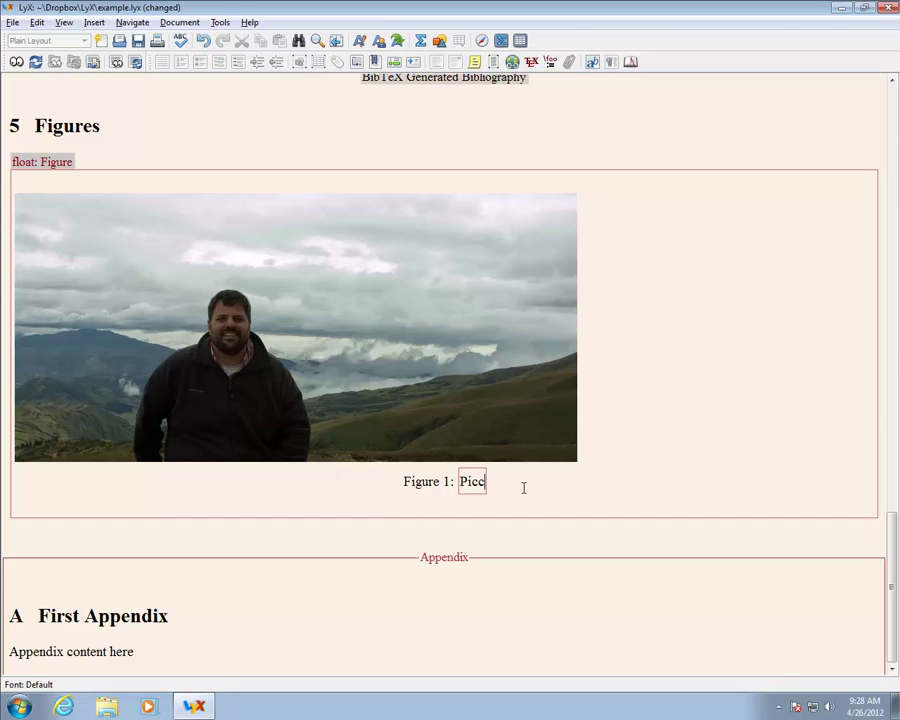
key(BackSpace)
text(t)
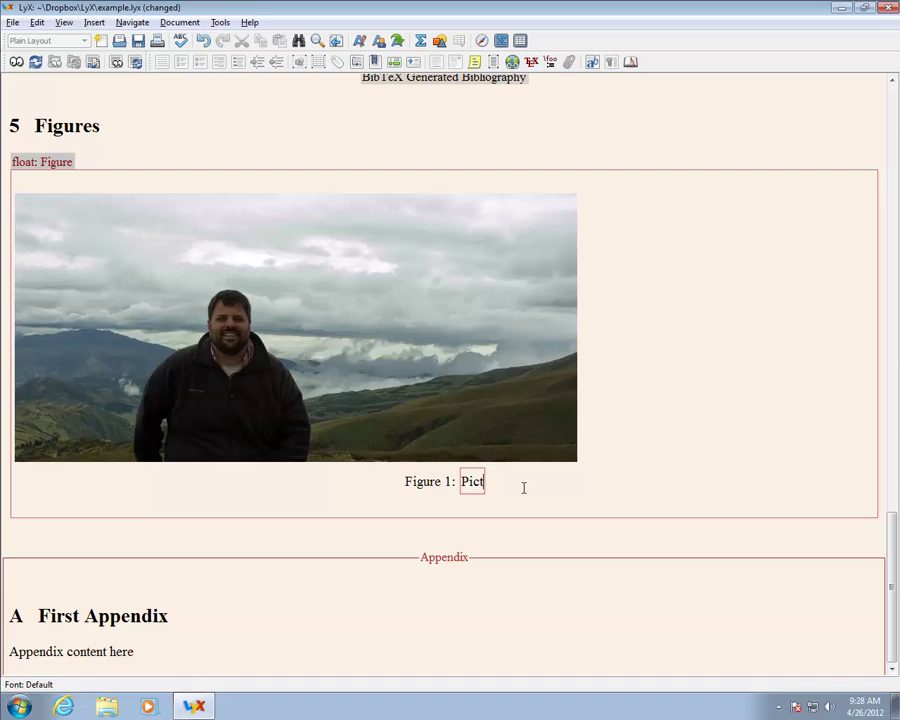
text(ure of Ke)
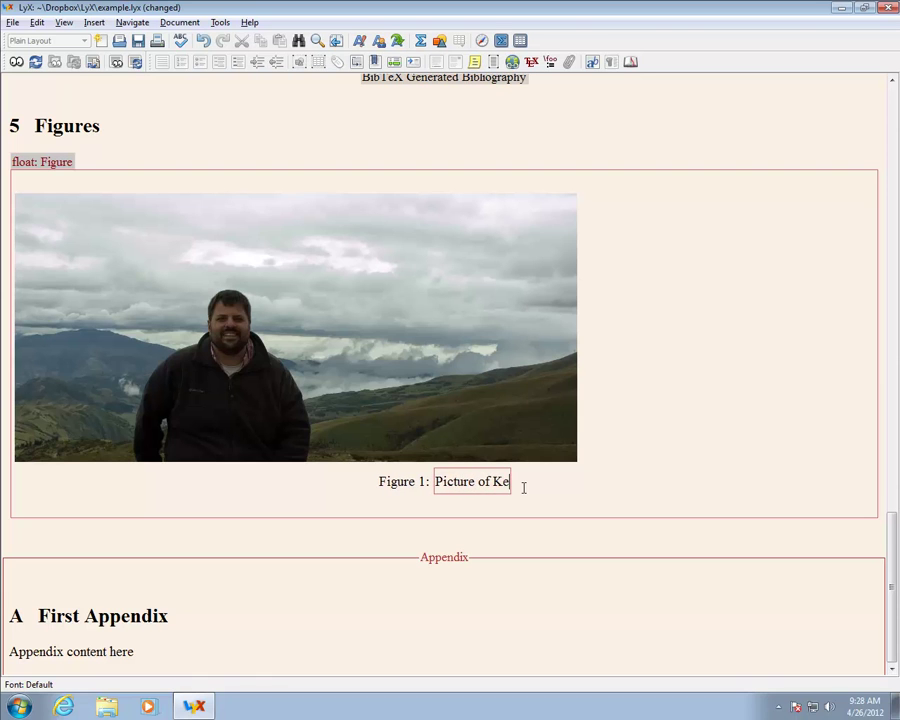
text(vin Sheppard)
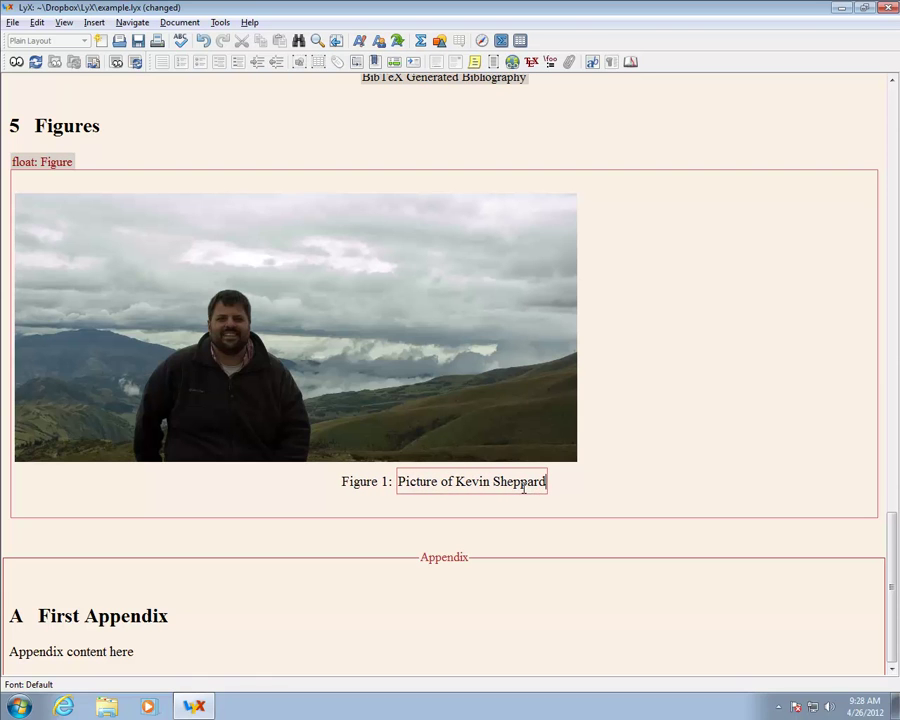
Step: Give the Figure 1 caption a short title with the person's name, then select the photo
right_click(385, 481)
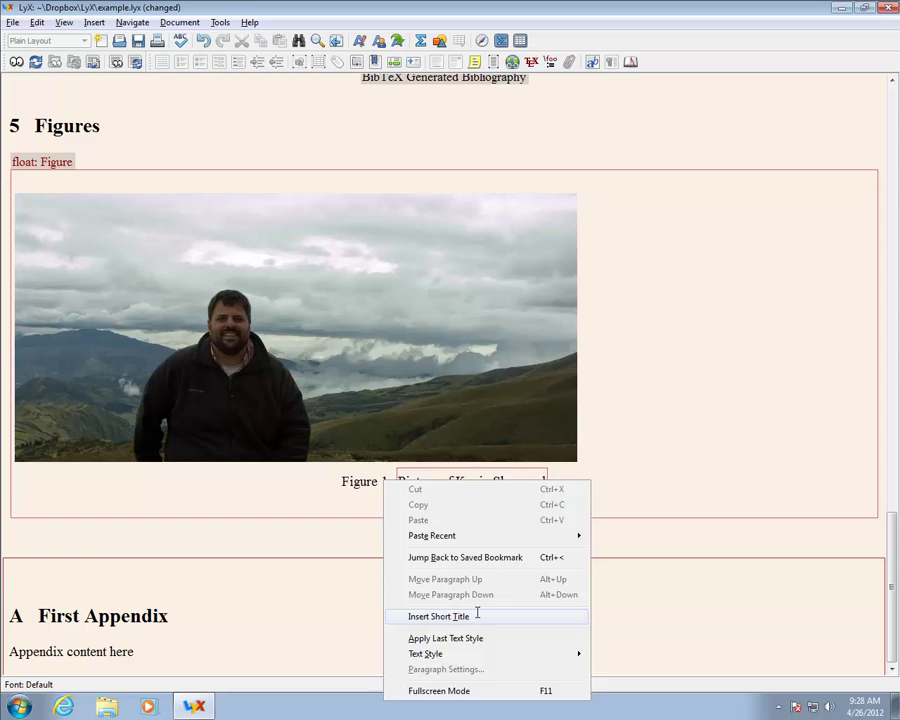
click(478, 617)
text(Kevin Sheppard)
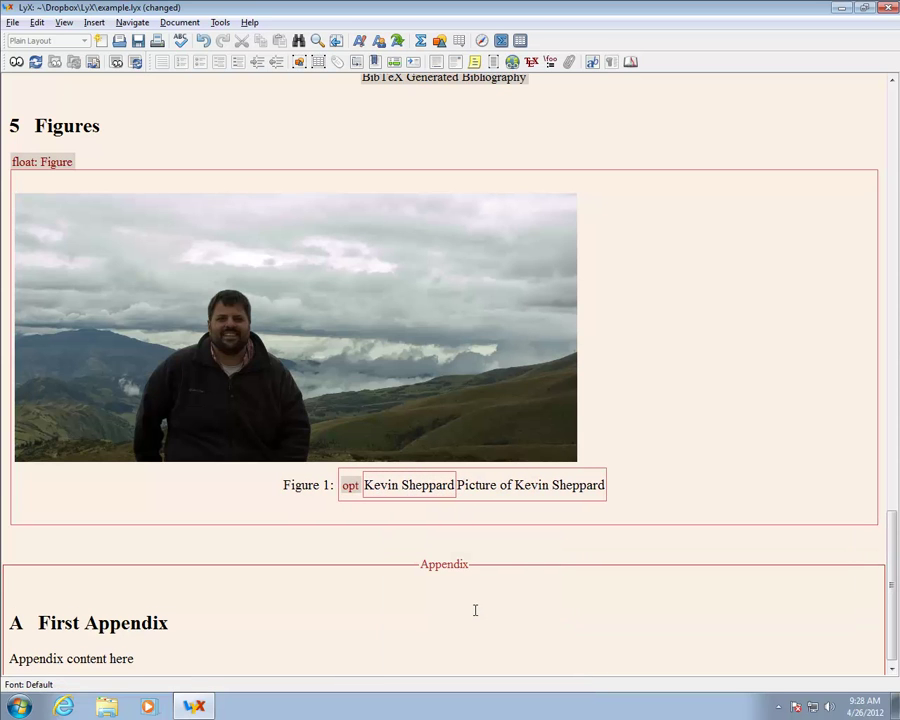
click(632, 487)
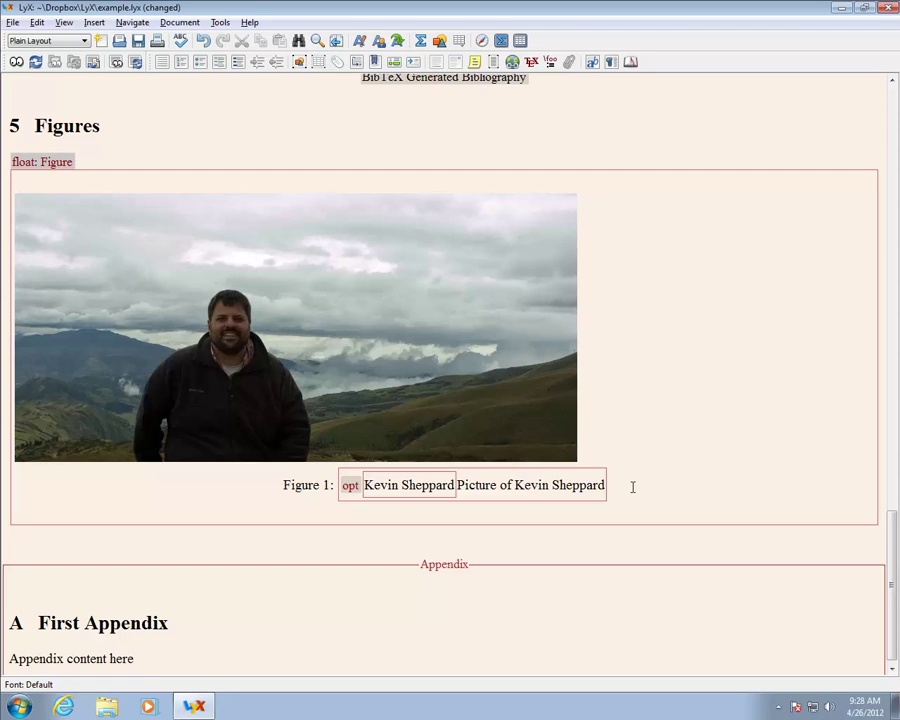
click(599, 397)
key(shift+Left)
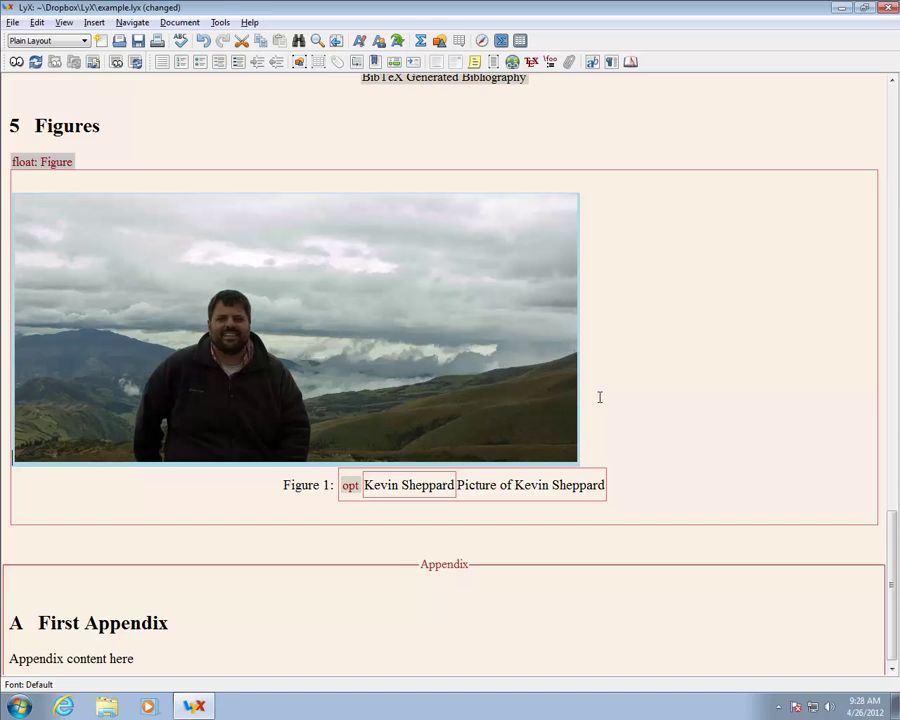
Step: Center the photo in Figure 1 through its paragraph settings
right_click(483, 397)
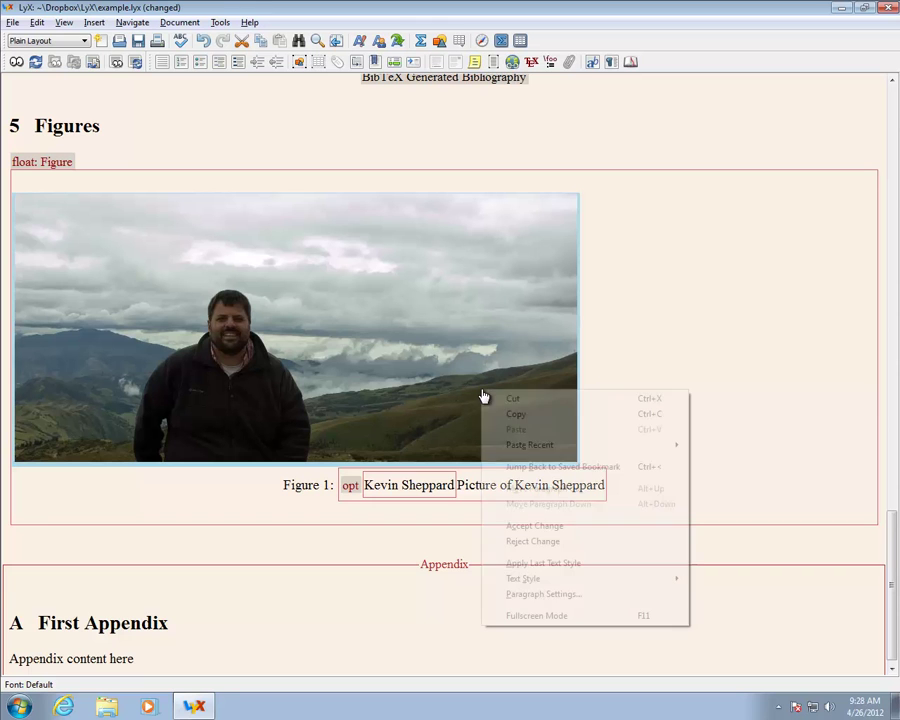
click(543, 594)
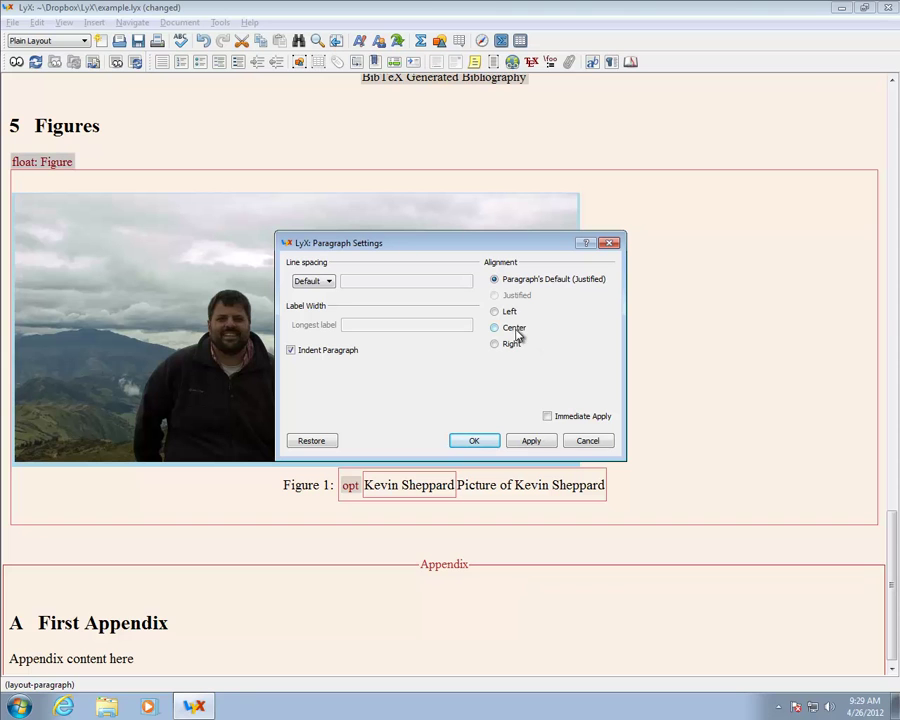
click(474, 440)
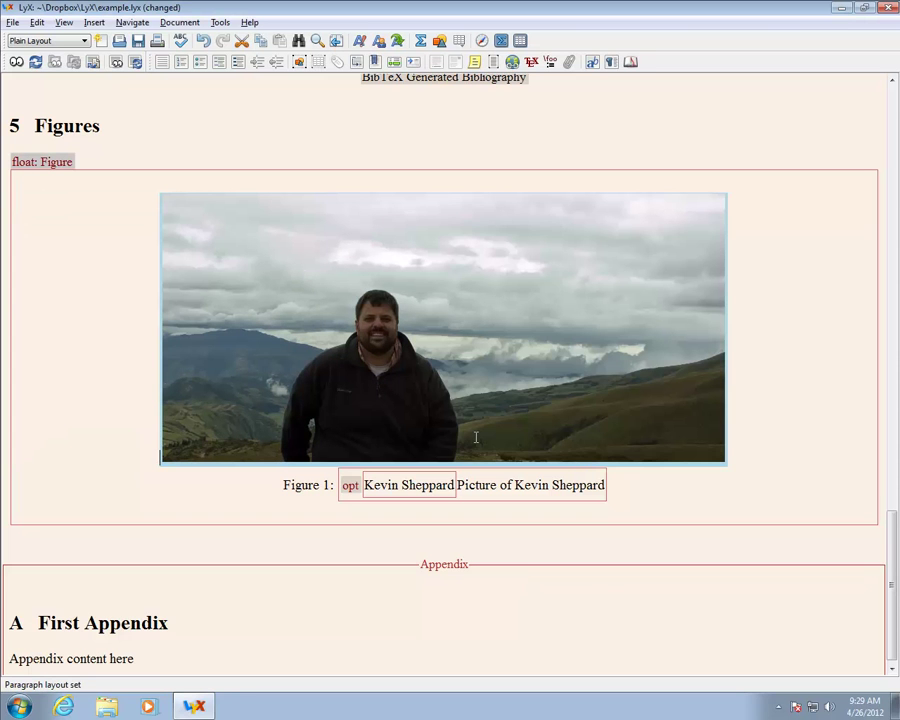
click(766, 444)
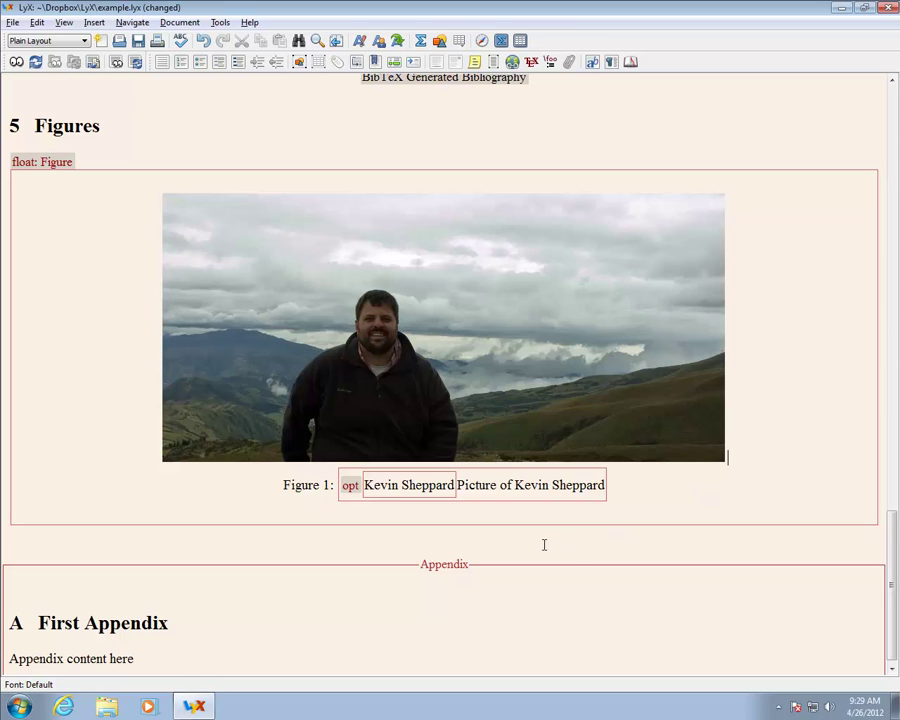
Step: Add a new empty paragraph below the photo figure
key(Down)
key(Down)
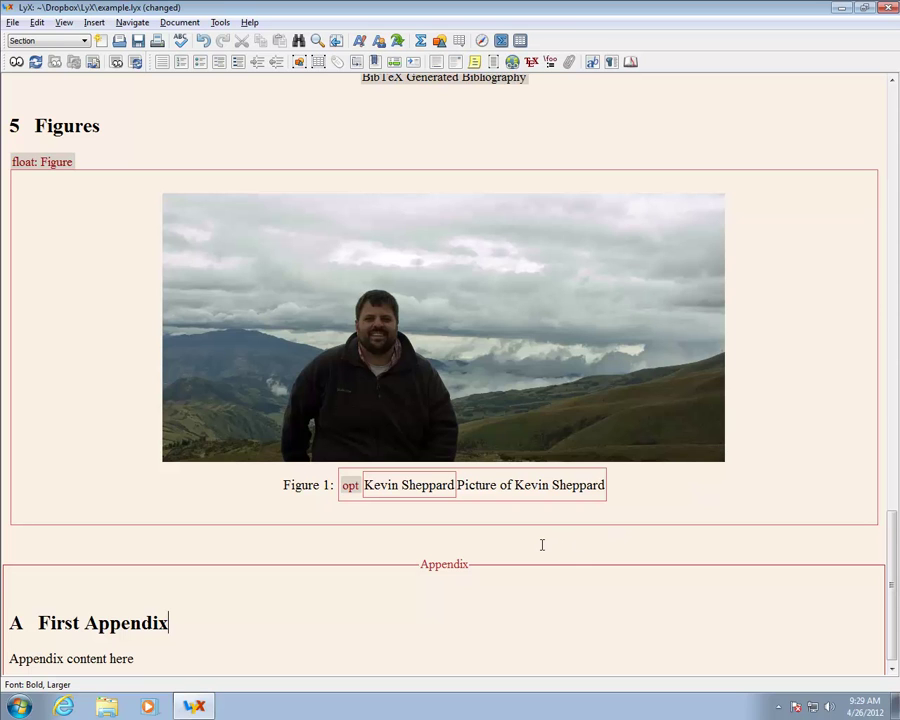
key(Right)
click(623, 498)
key(Down)
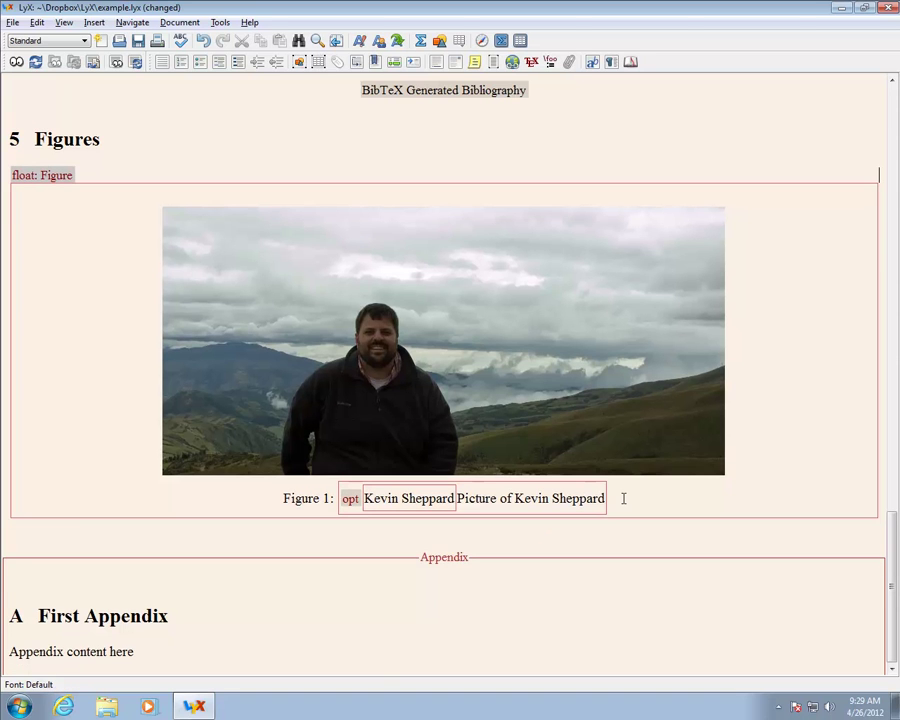
key(Return)
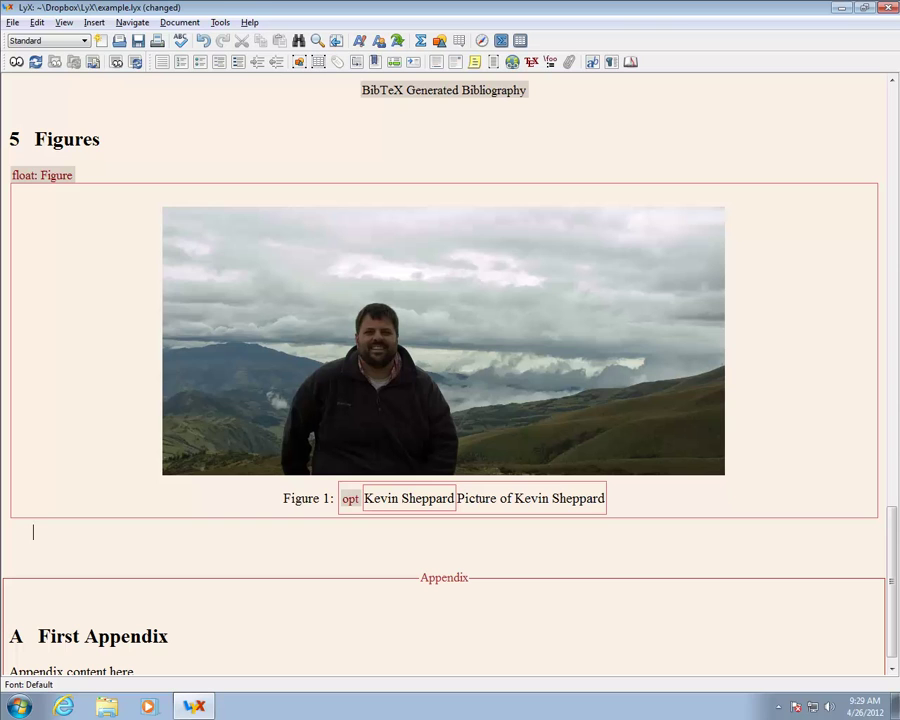
Step: Insert a second figure float captioned 'PDF plot from MATLAB'
click(96, 24)
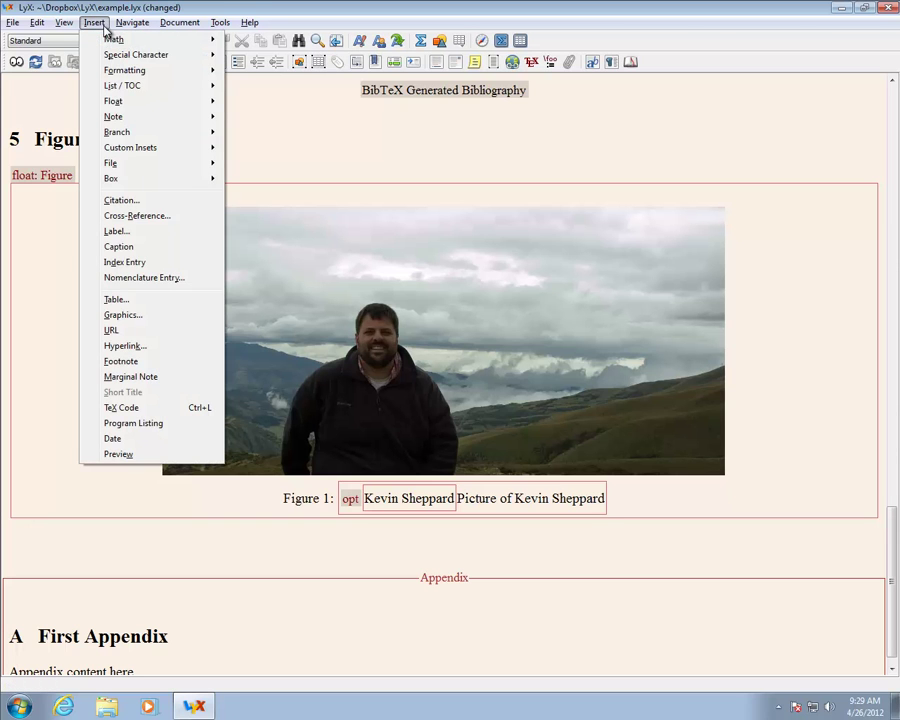
mouse_move(198, 103)
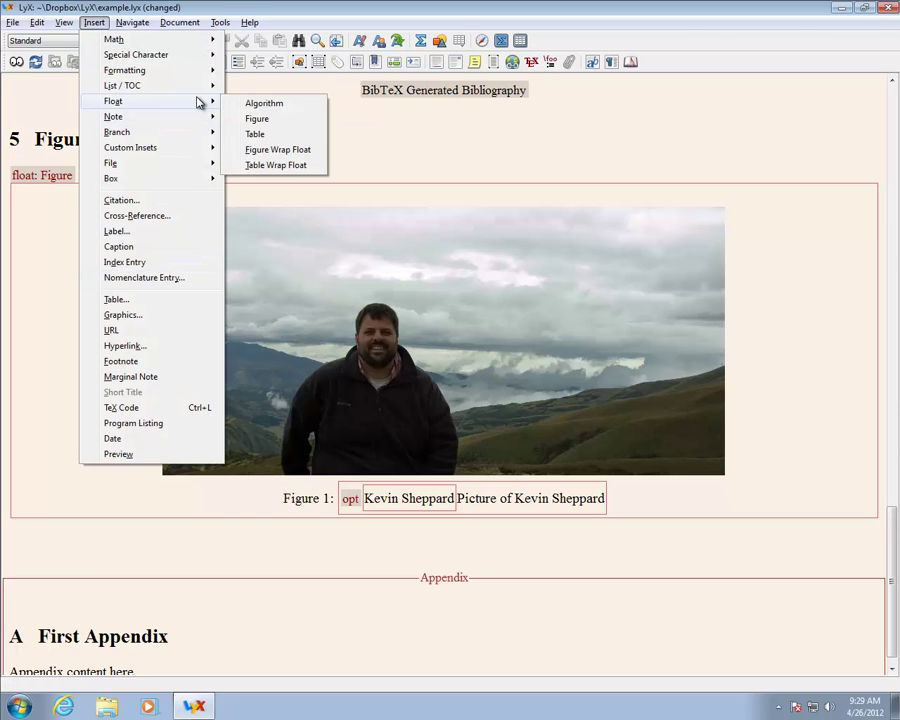
click(270, 120)
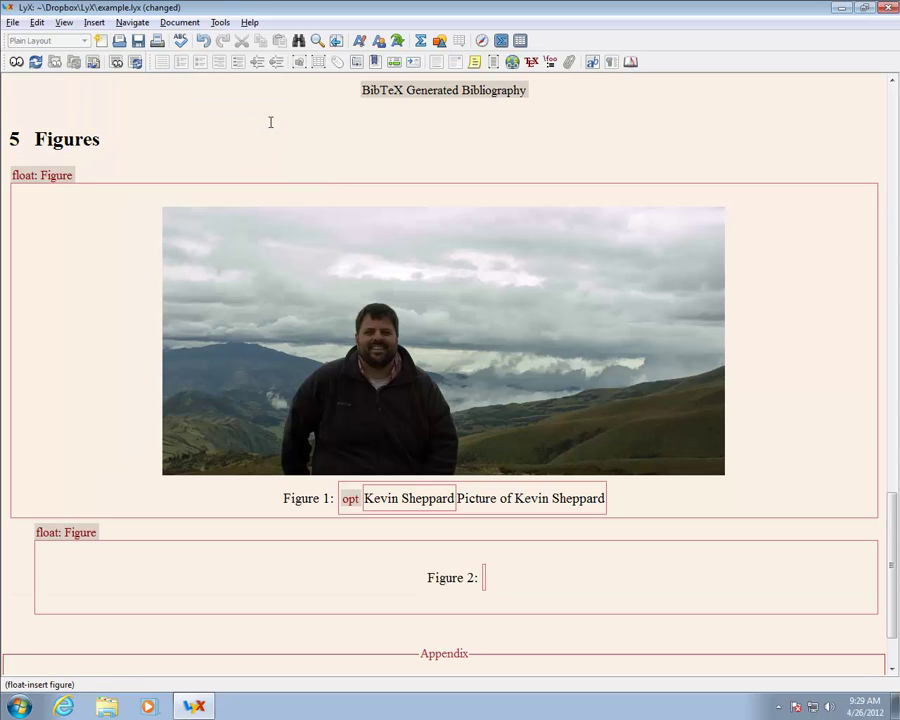
text(PDF plo)
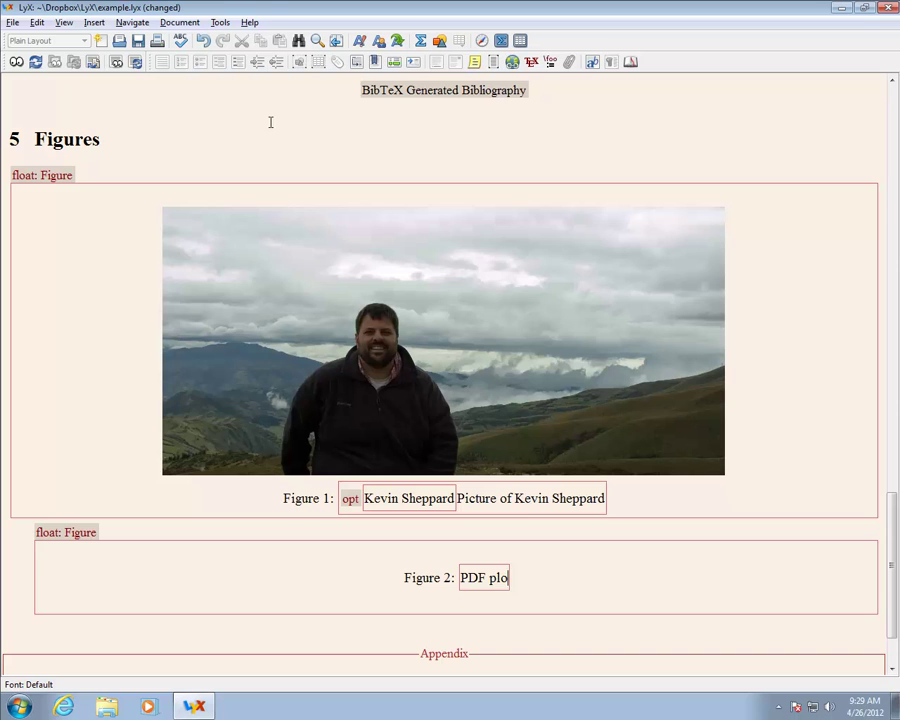
text(t from MA)
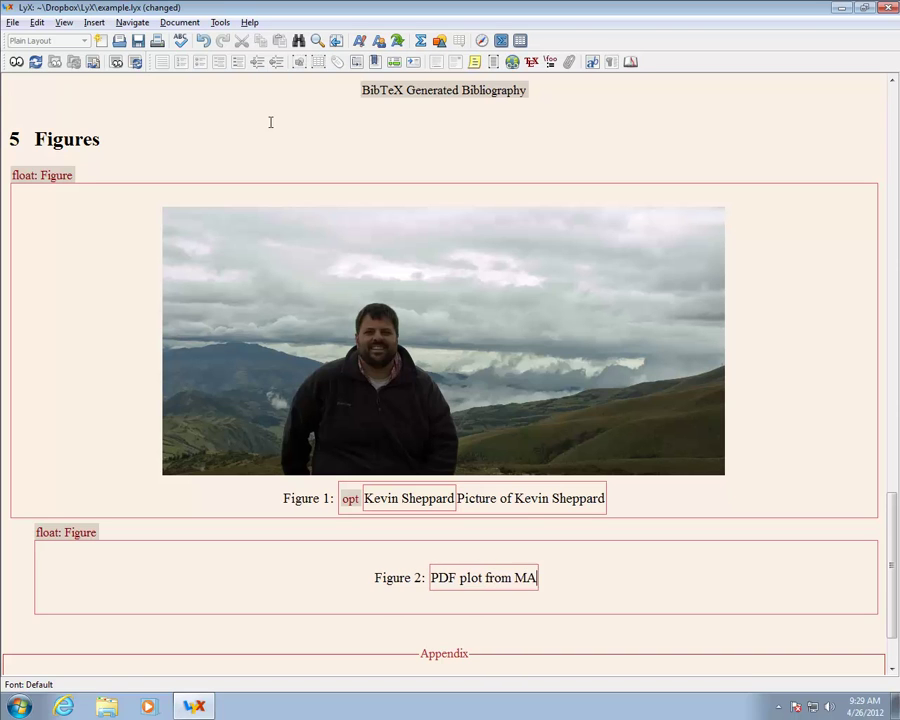
text(TLAB)
key(Escape)
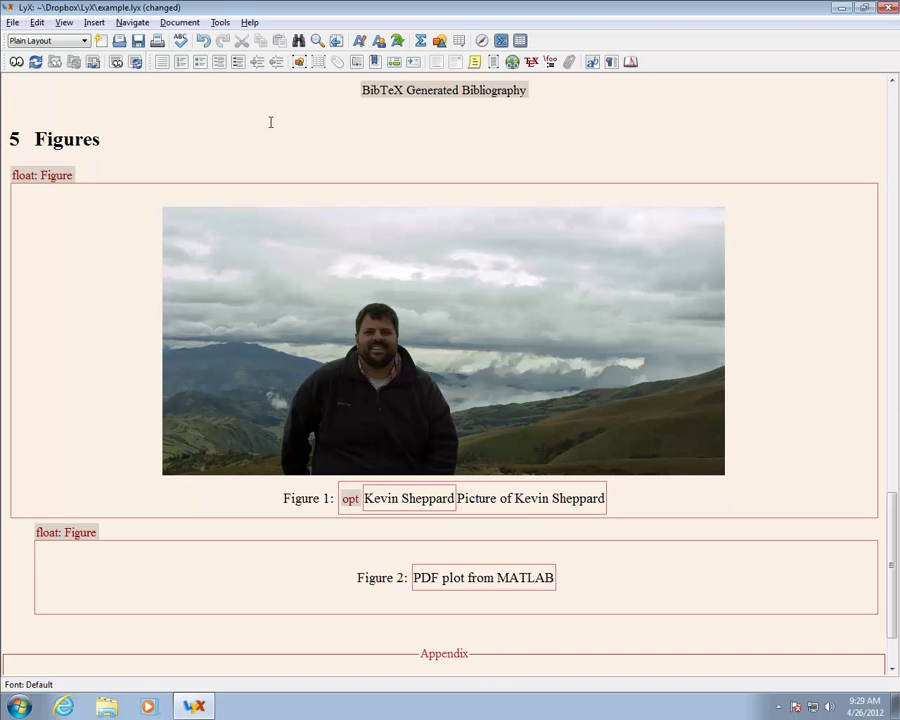
Step: Insert Matlab.pdf into Figure 2 with width 100 Text Width %
click(94, 22)
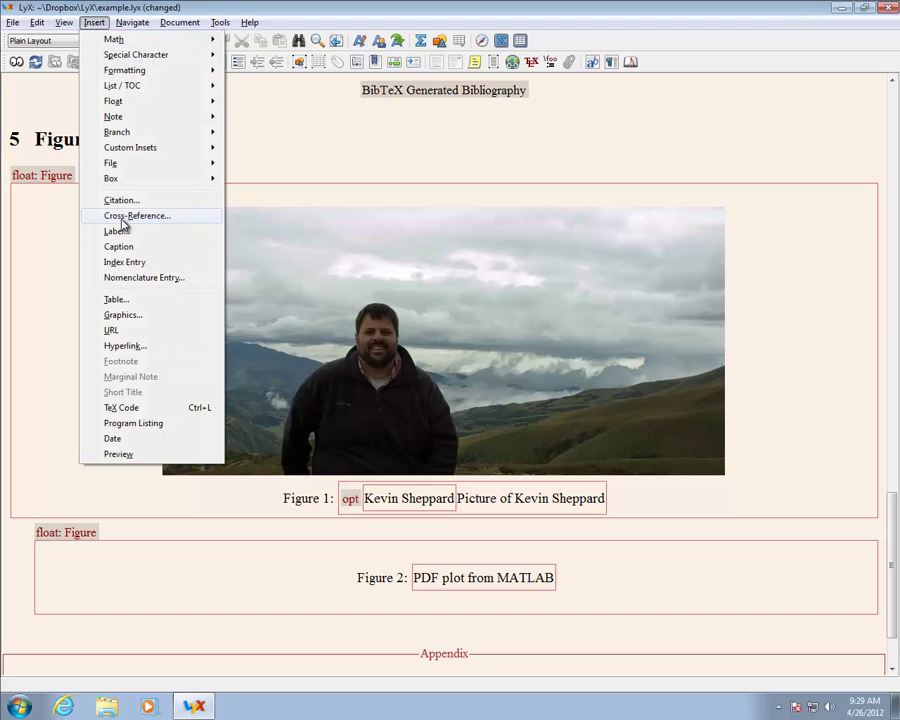
click(123, 314)
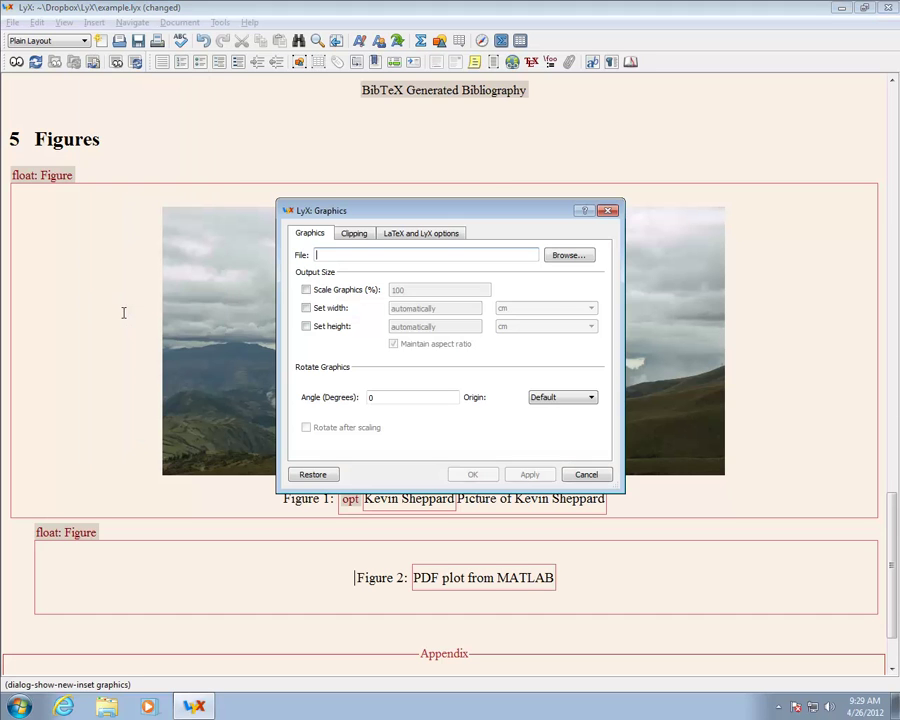
click(567, 257)
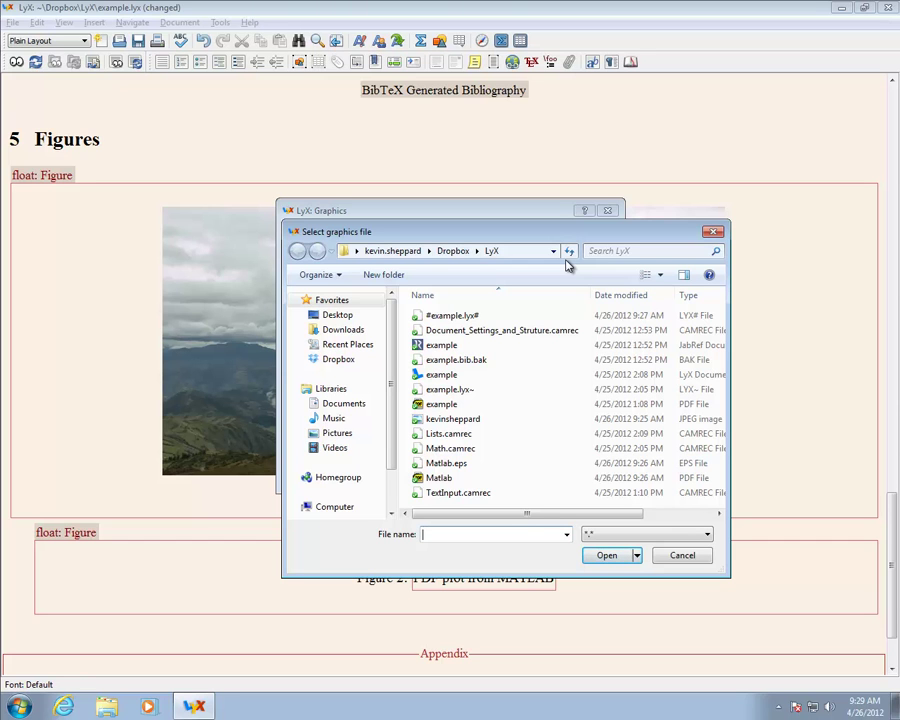
click(453, 479)
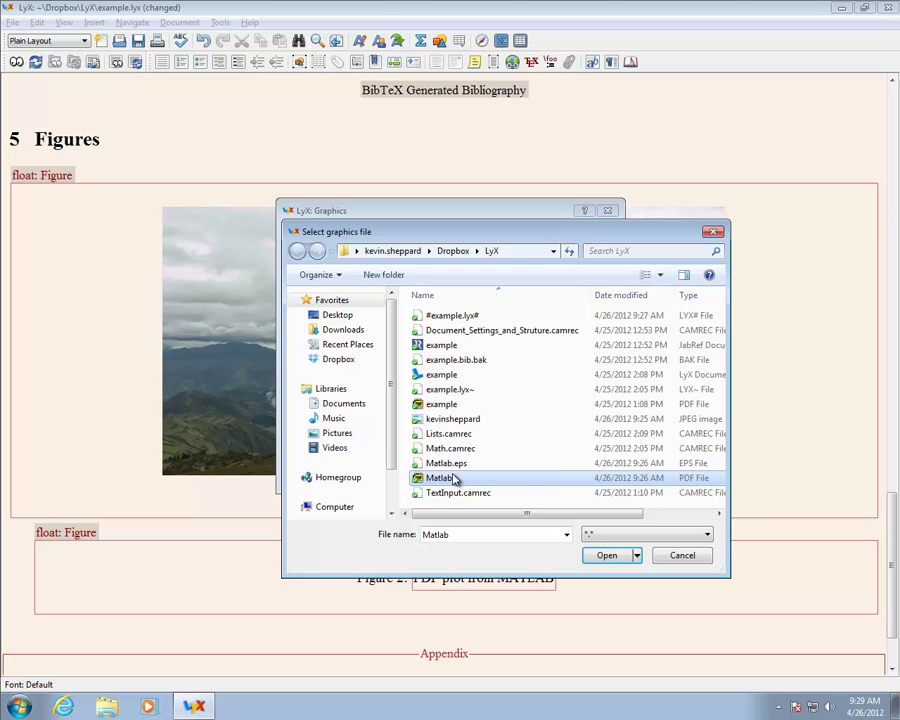
double_click(453, 479)
click(335, 308)
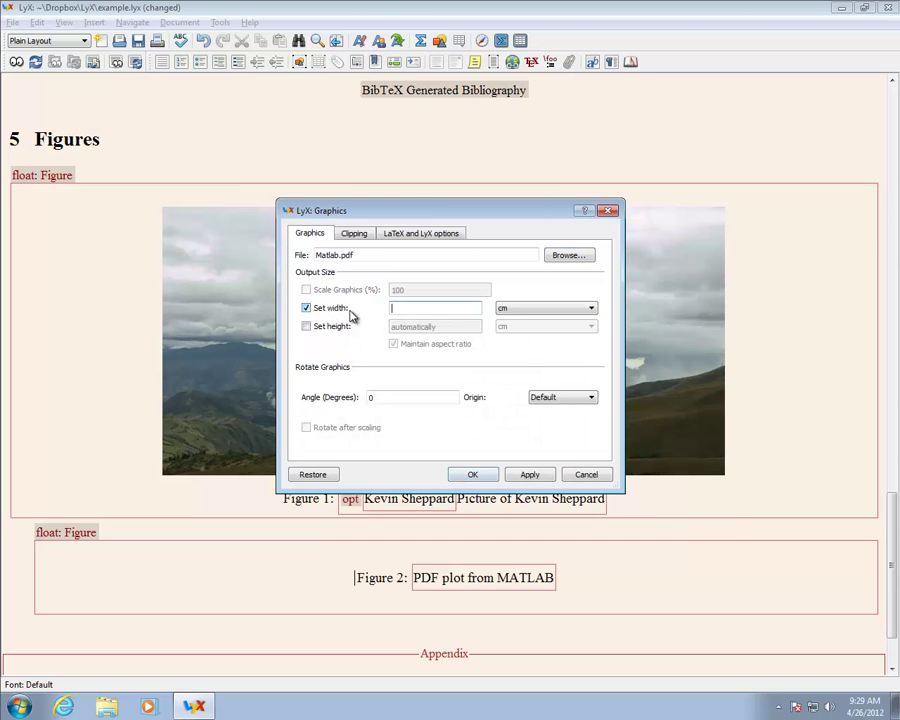
text(100)
key(Tab)
key(t)
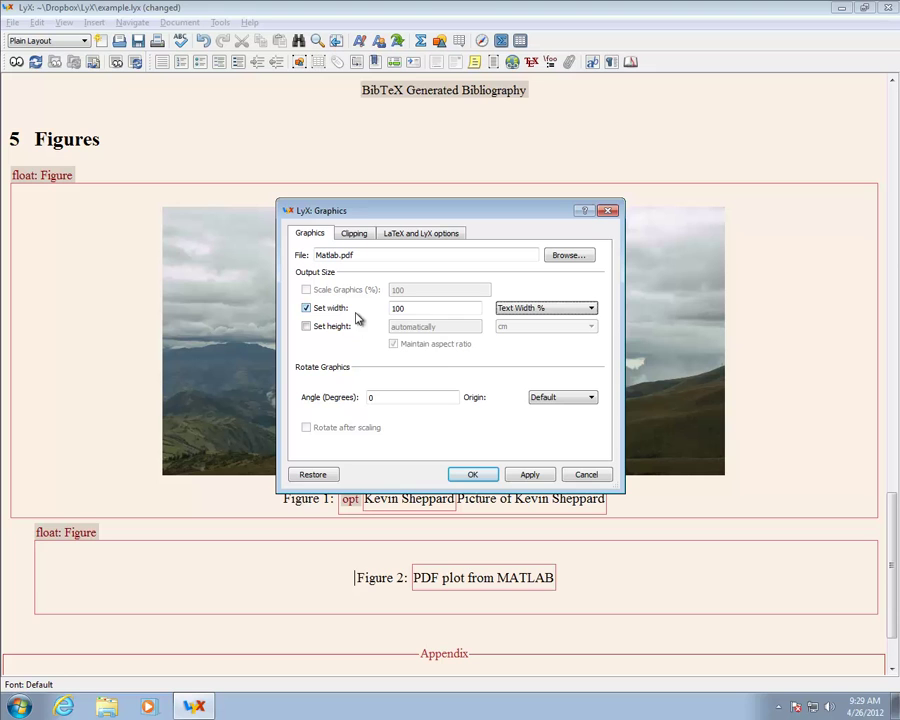
click(470, 475)
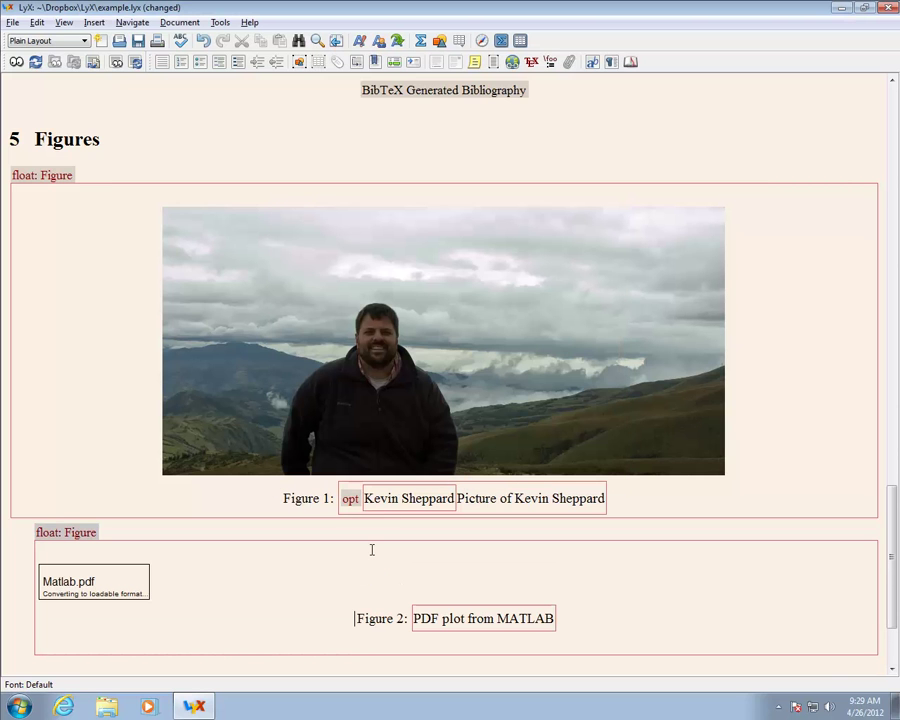
scroll(526, 570, down, 5)
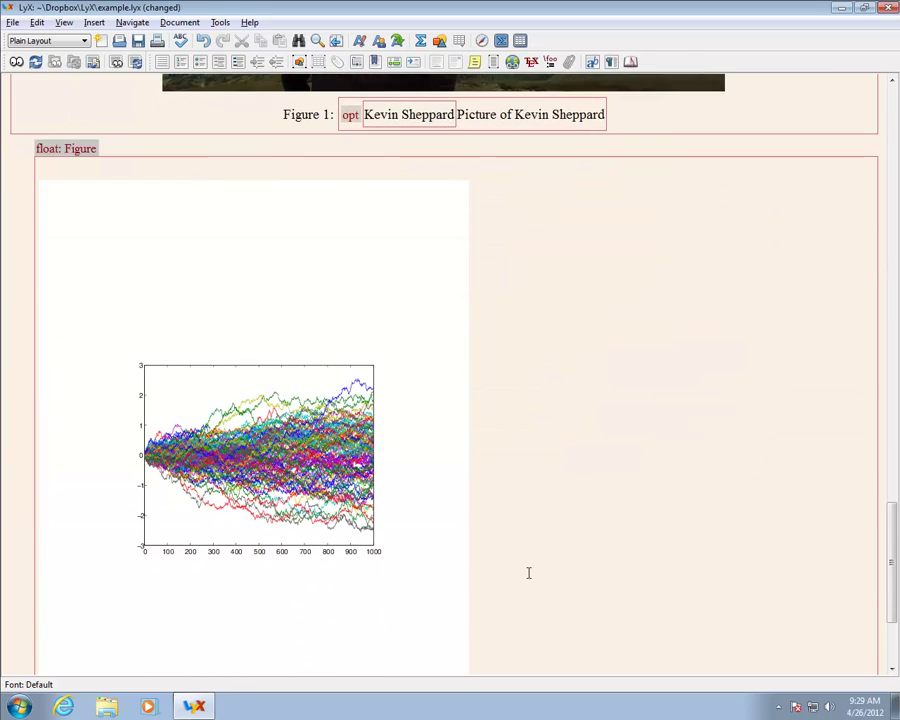
scroll(528, 573, down, 2)
scroll(528, 573, up, 1)
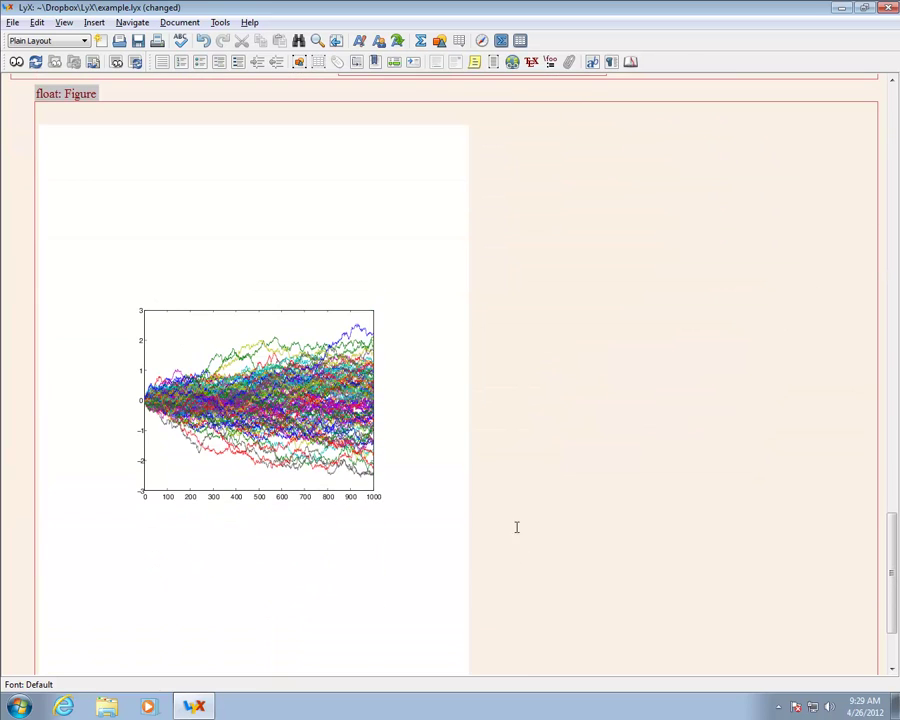
scroll(515, 501, down, 3)
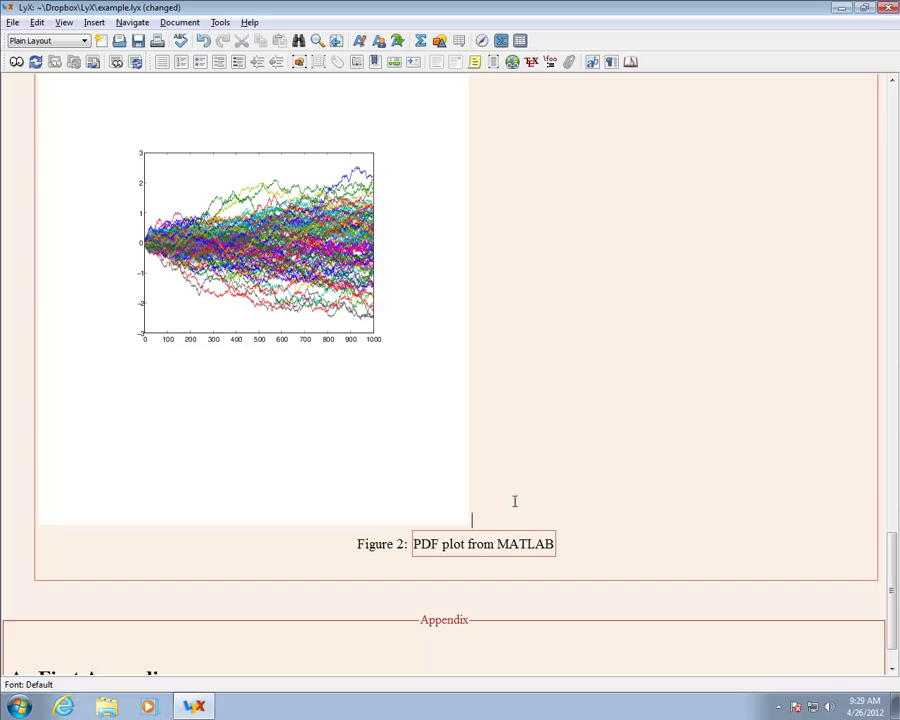
Step: Set the Matlab plot's paragraph alignment to Center in Figure 2
right_click(406, 457)
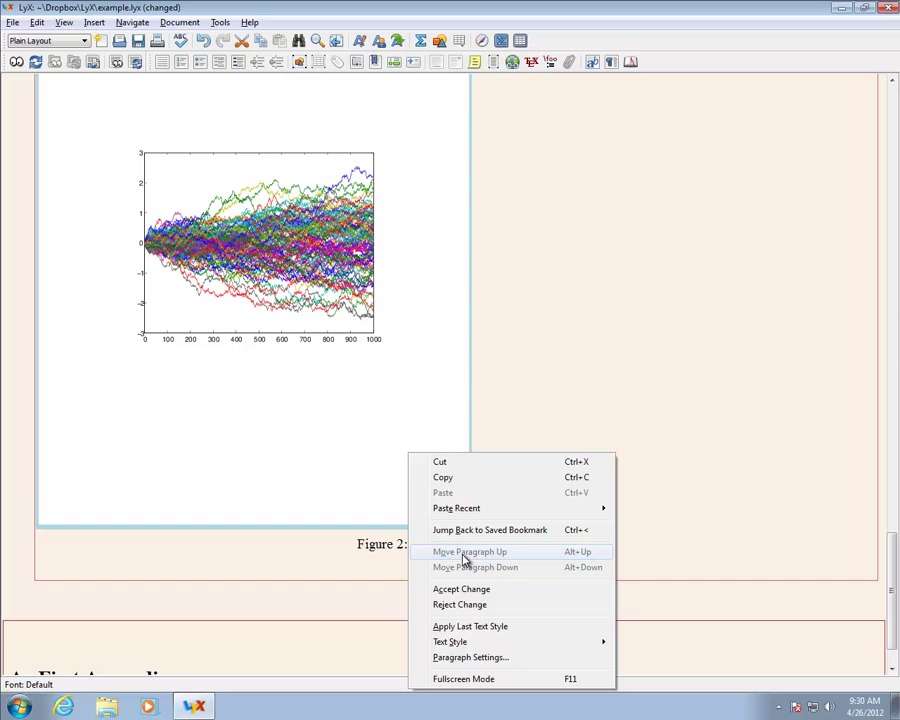
click(470, 657)
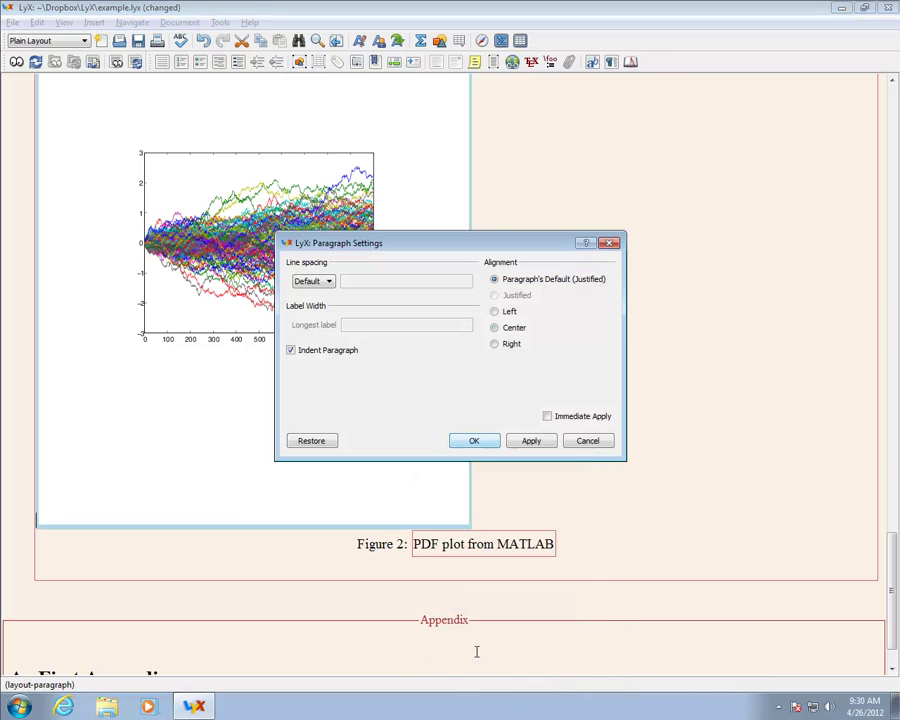
click(512, 330)
click(480, 438)
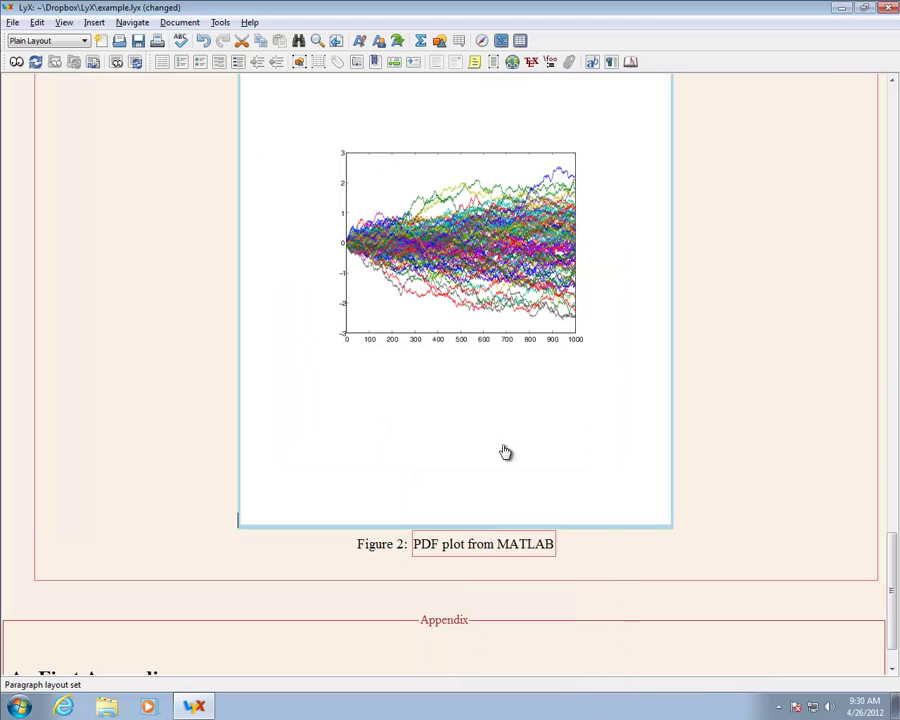
click(675, 522)
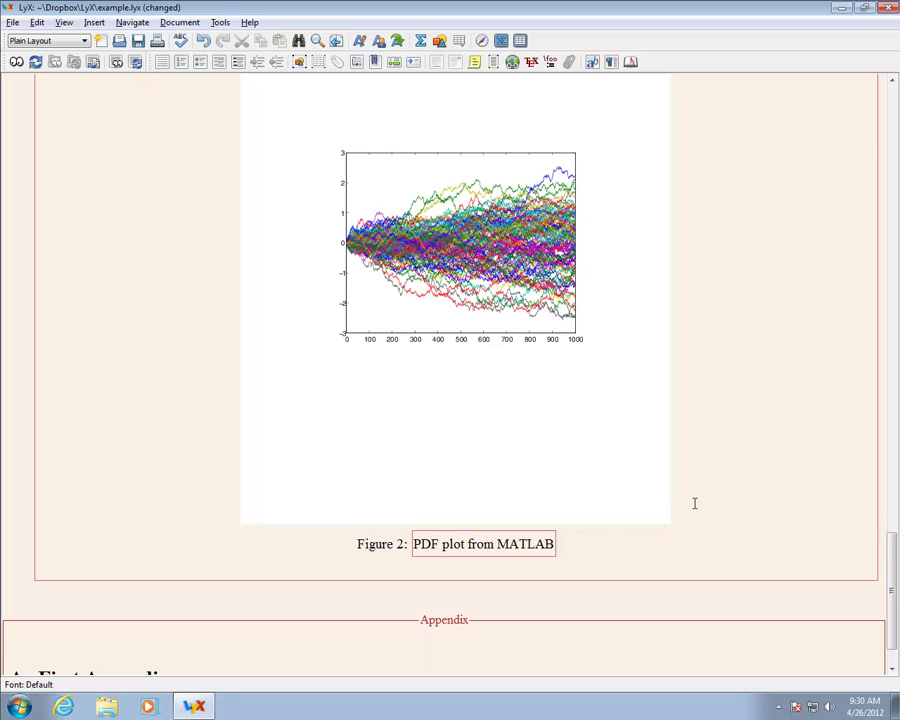
Step: Select and copy the whole Figure 2 float
scroll(694, 503, up, 3)
scroll(694, 503, down, 4)
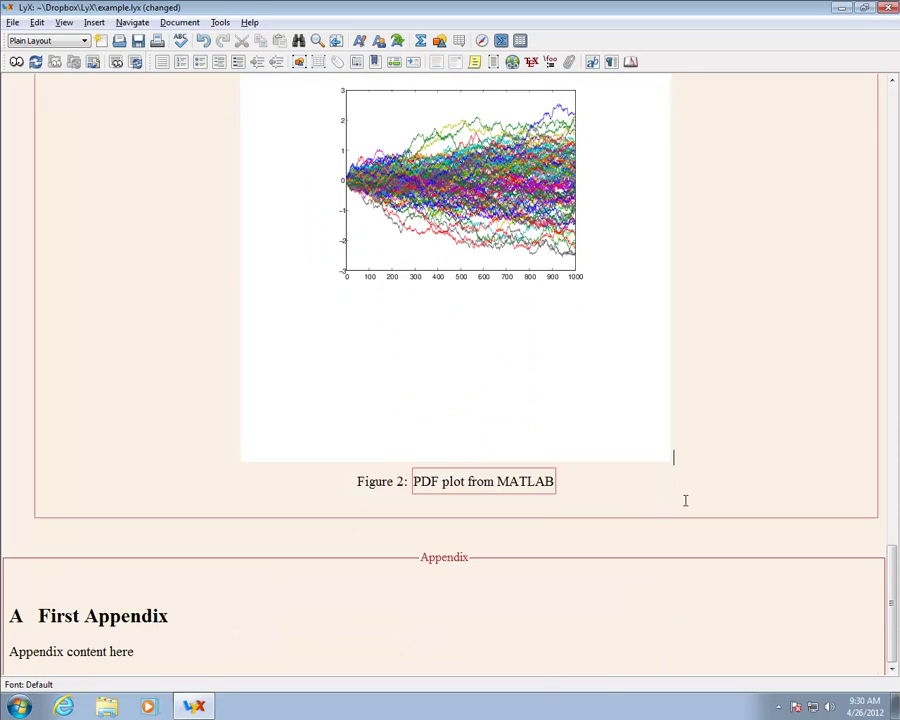
click(656, 505)
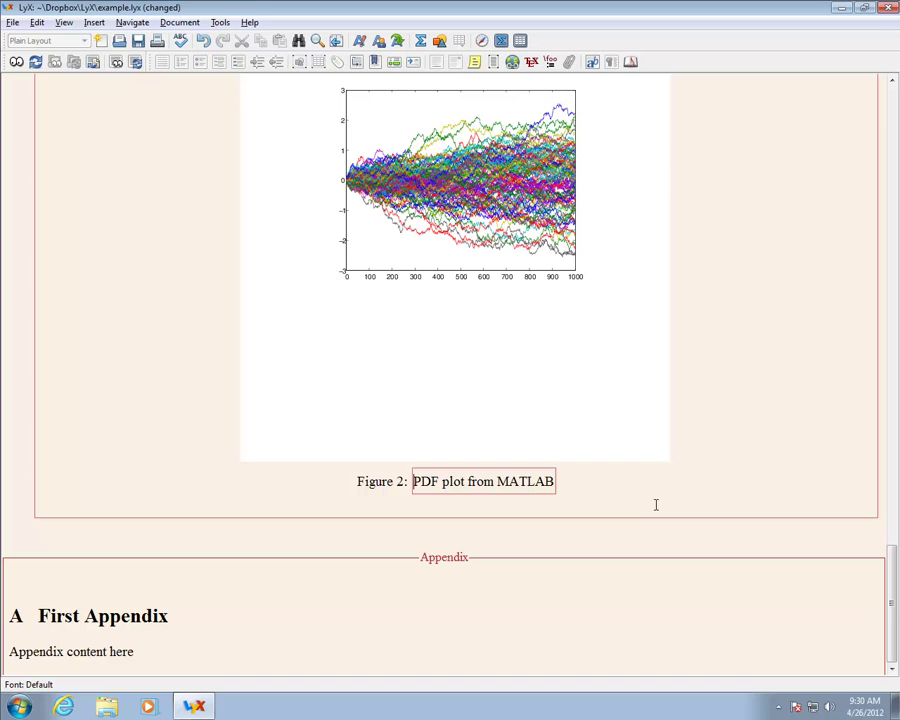
click(656, 505)
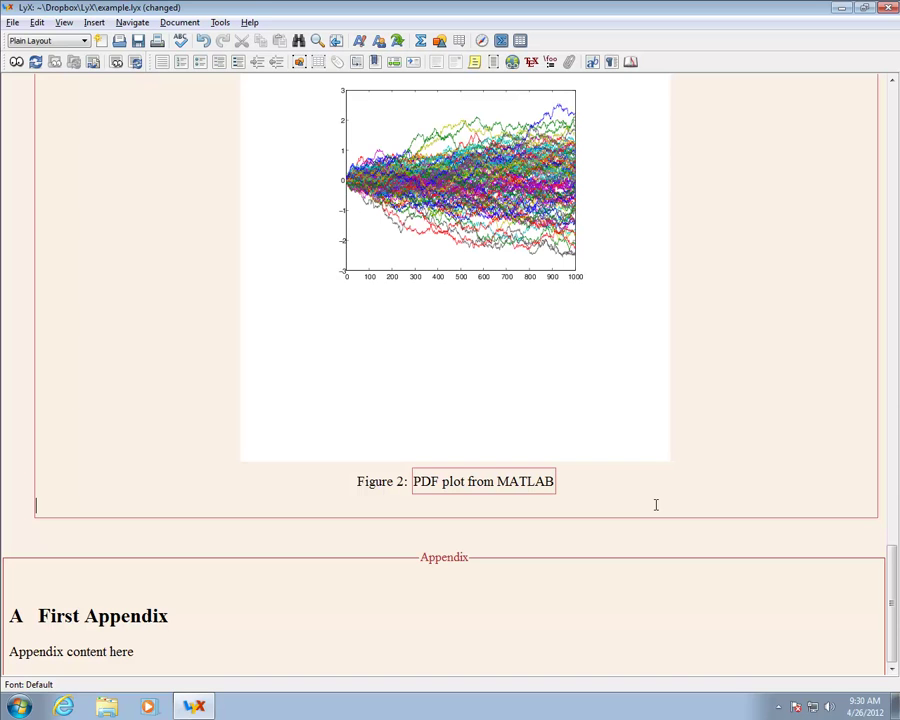
key(Left)
key(shift+Right)
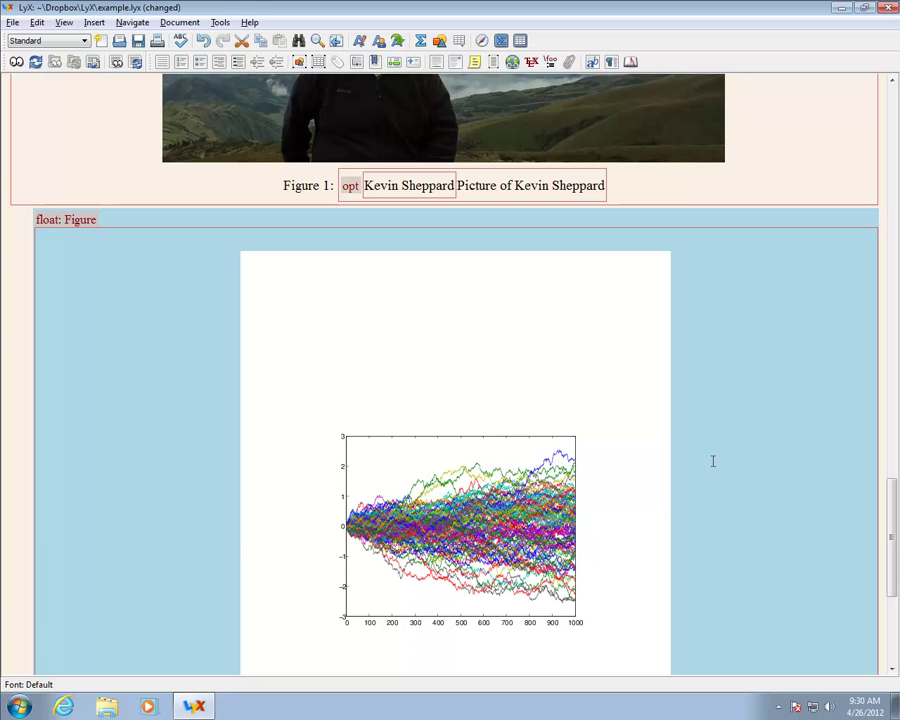
right_click(149, 309)
click(177, 332)
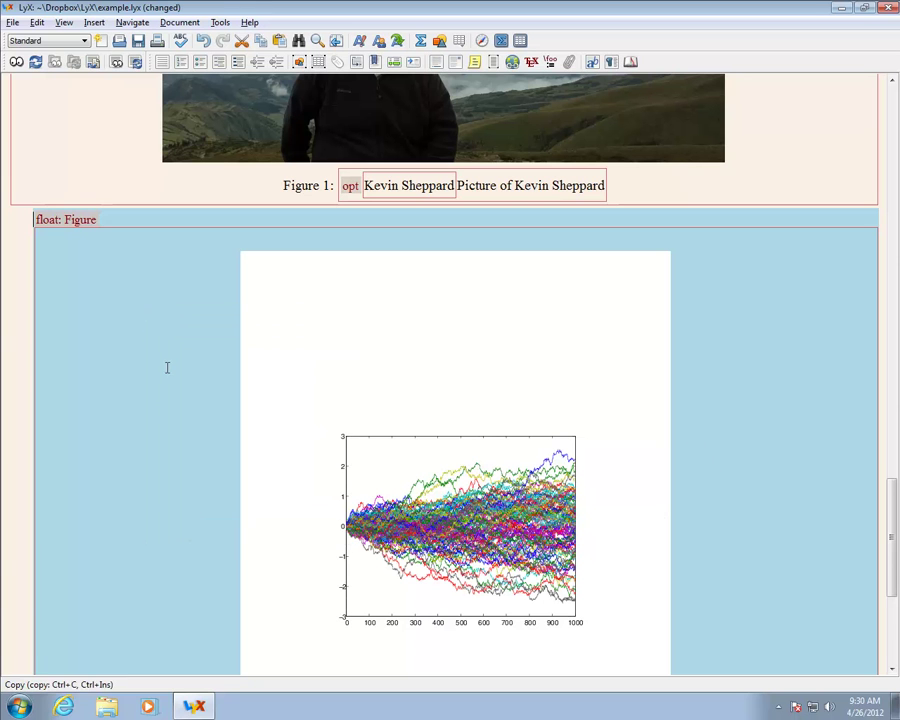
Step: Move the caret to the line just below the Figure 2 float
scroll(167, 364, down, 3)
click(228, 535)
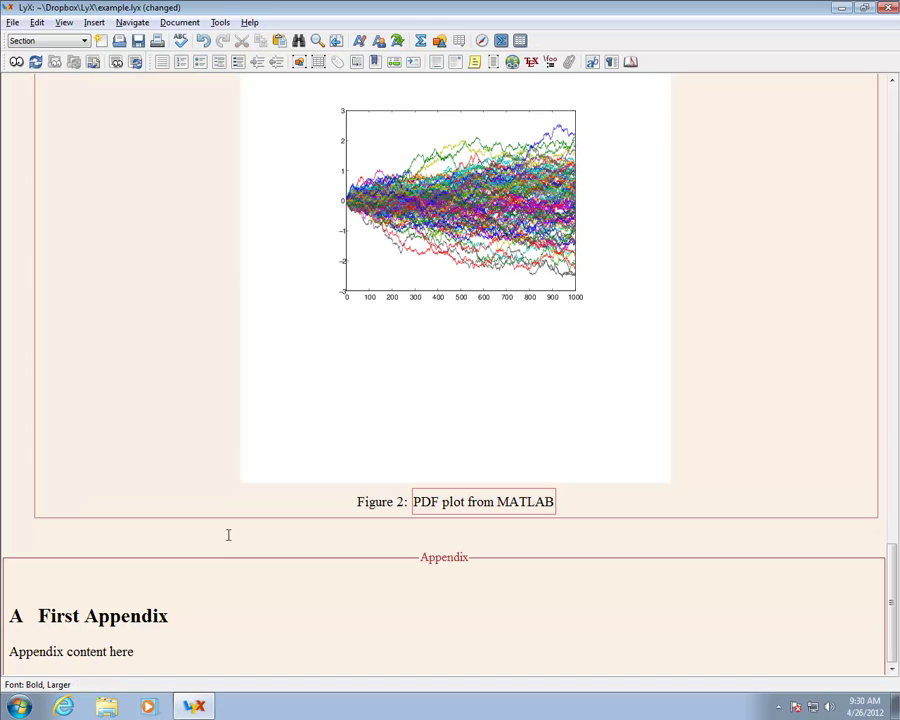
key(Right)
key(Left)
key(Up)
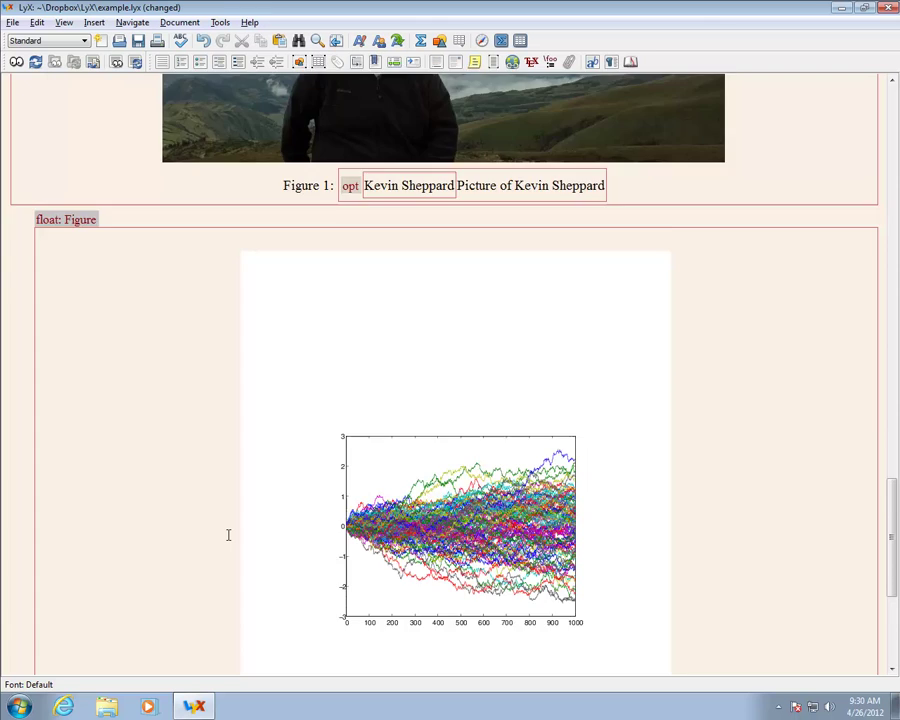
key(Down)
key(Up)
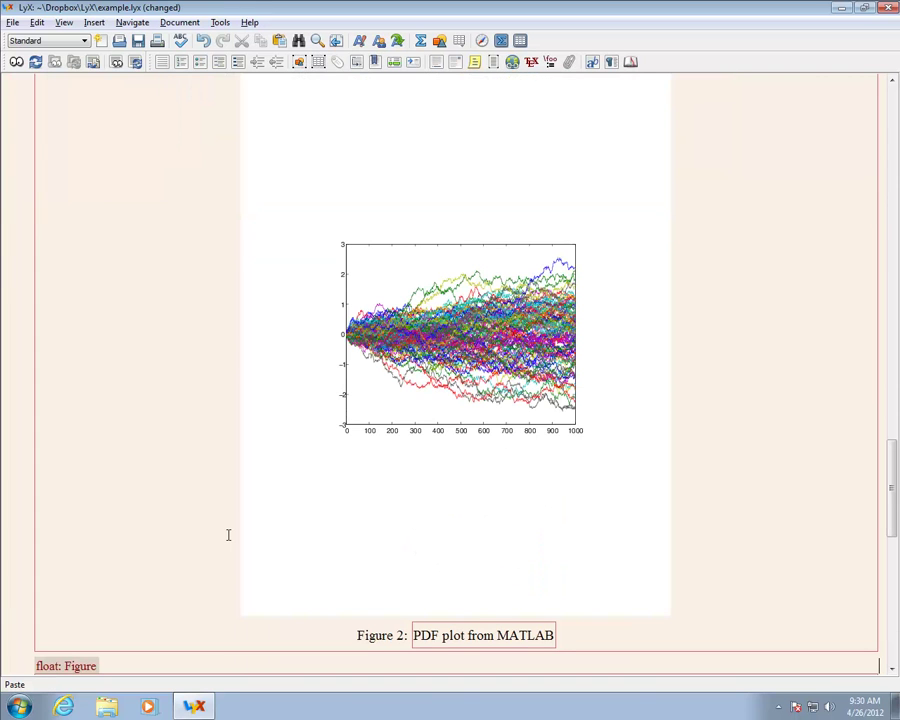
Step: Undo an accidental 'EPS' edit in Figure 2's caption and select 'PDF' in Figure 3's caption
double_click(432, 635)
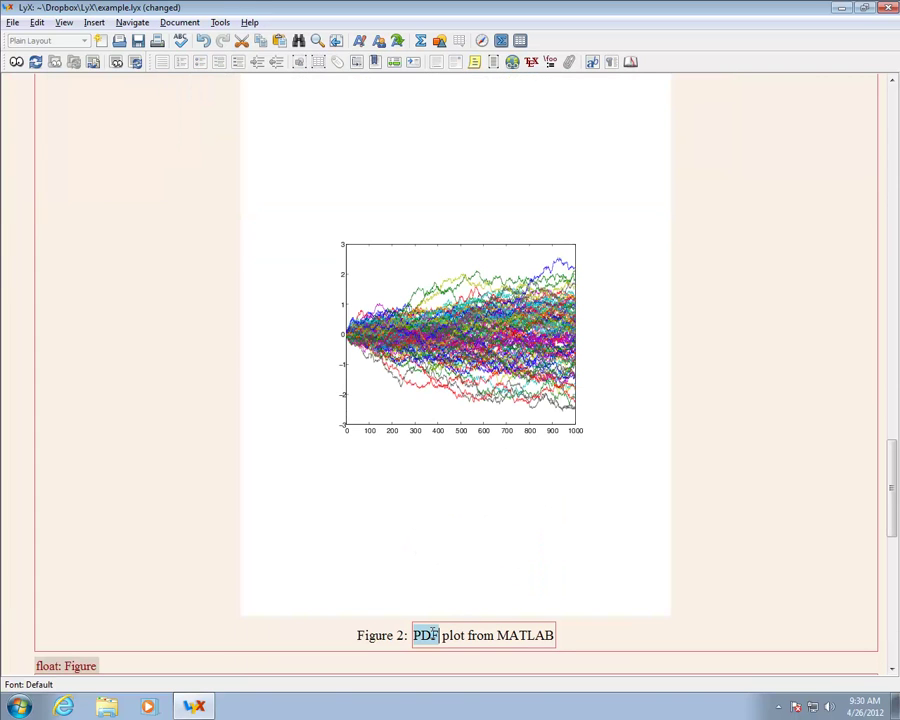
text(EPS)
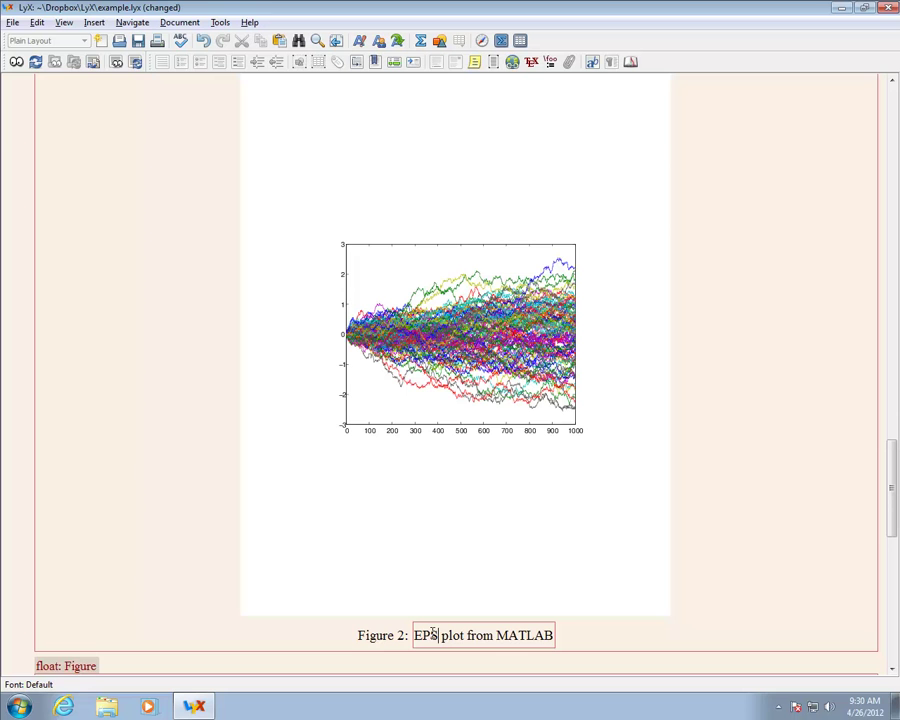
key(ctrl+z)
key(ctrl+z)
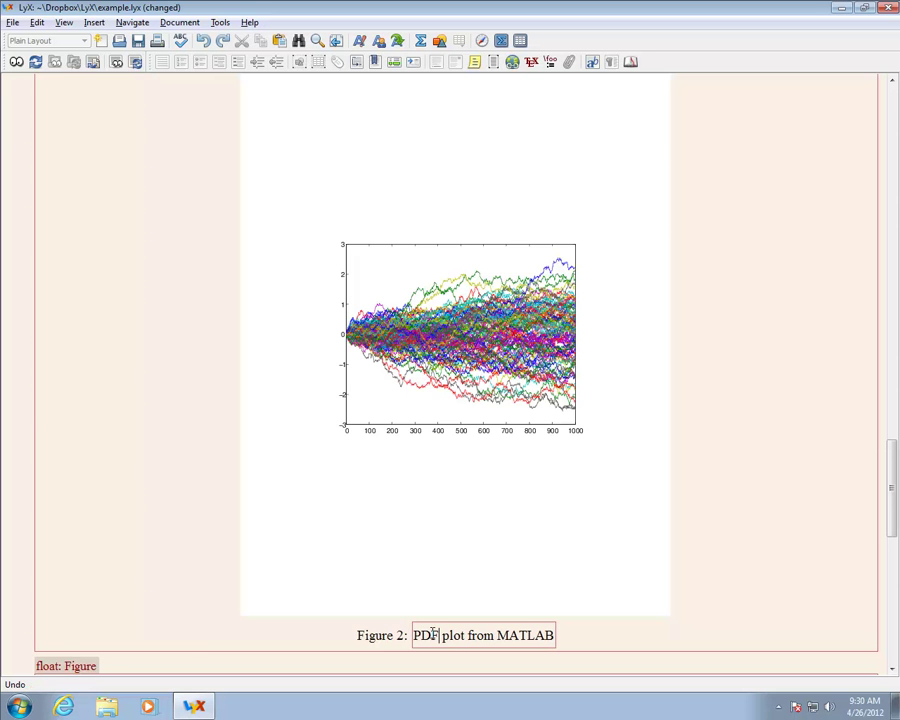
scroll(432, 635, down, 10)
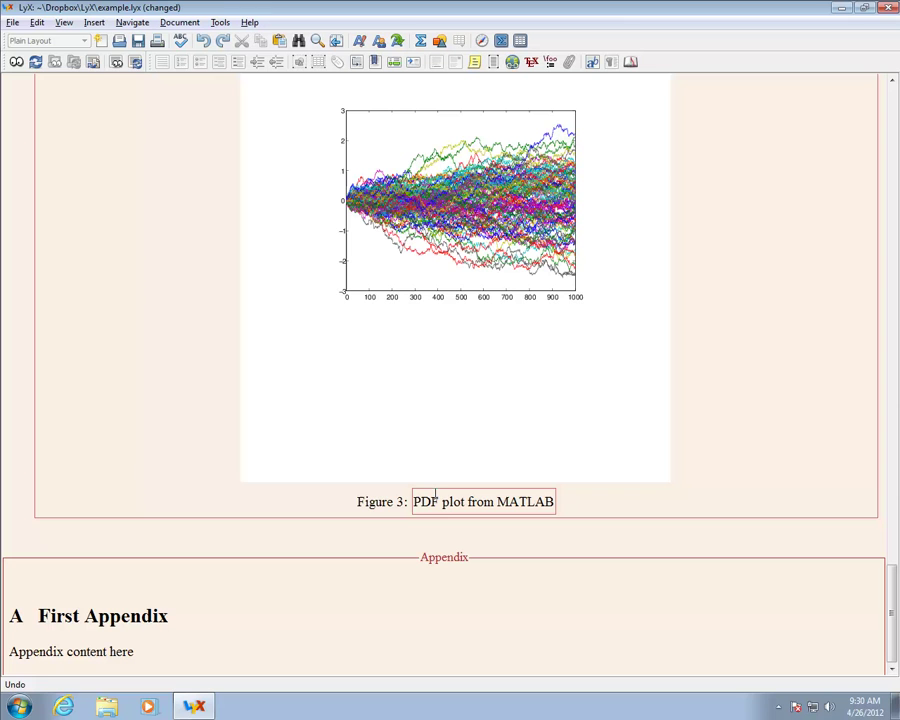
click(430, 498)
double_click(428, 501)
Step: Change Figure 3's caption to 'EPS plot from MATLAB' and swap its graphic to Matlab.eps
text(EPS)
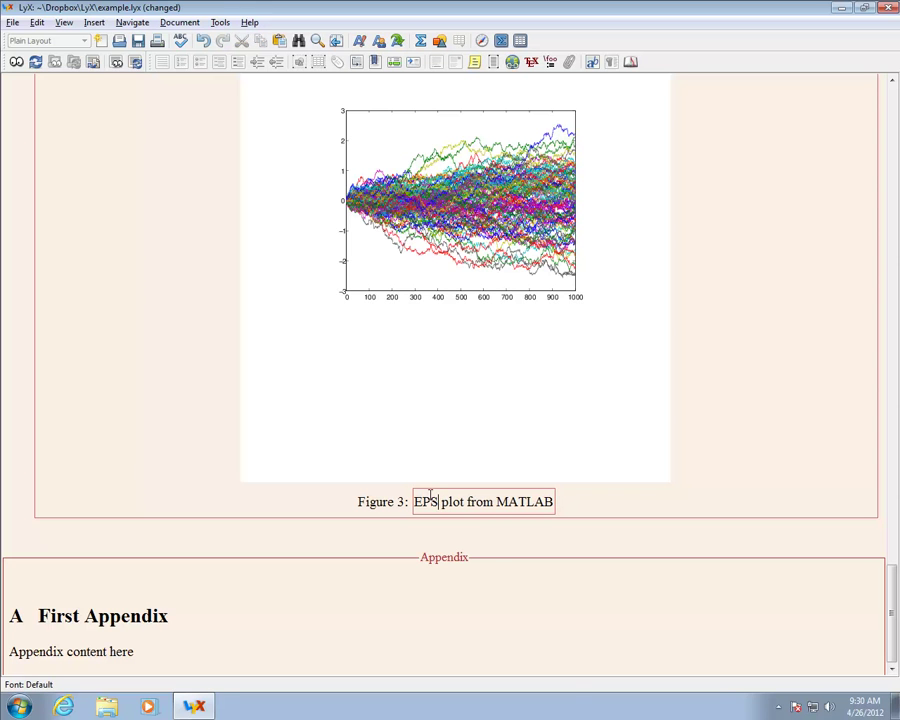
click(466, 426)
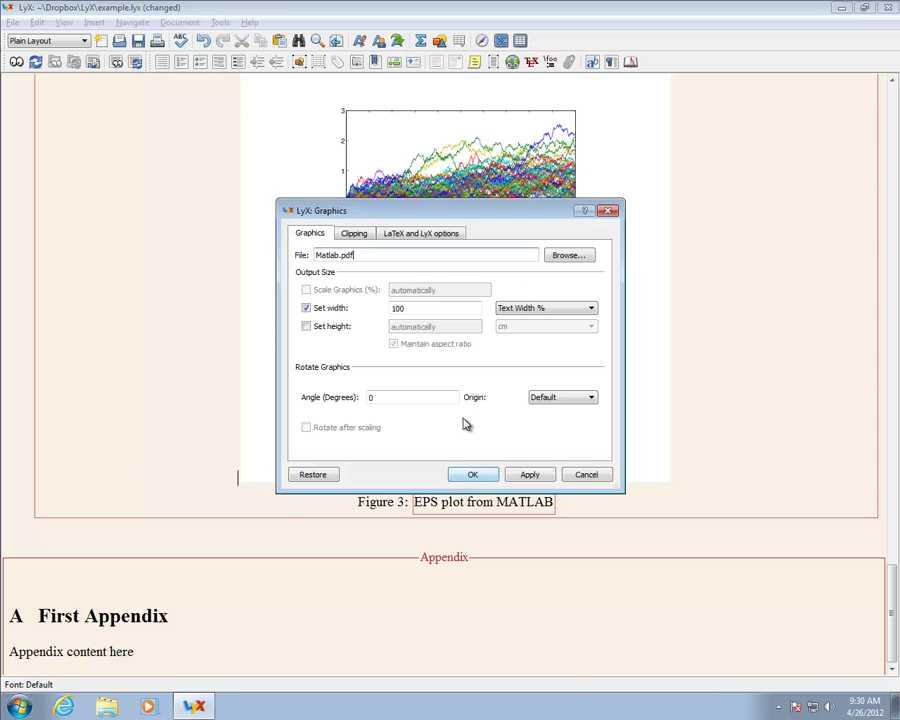
click(575, 258)
click(461, 463)
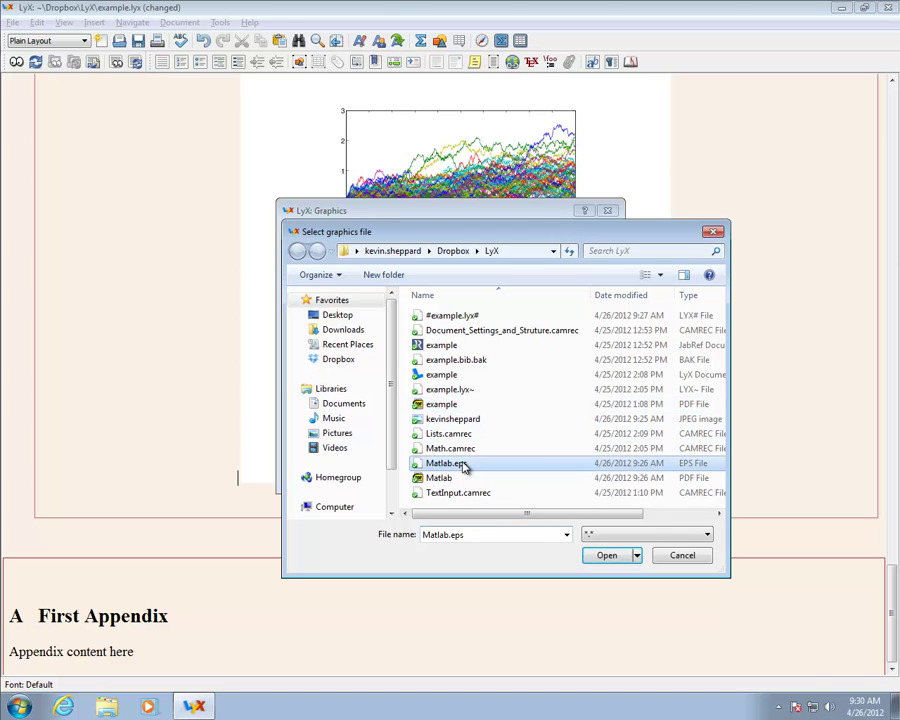
double_click(464, 465)
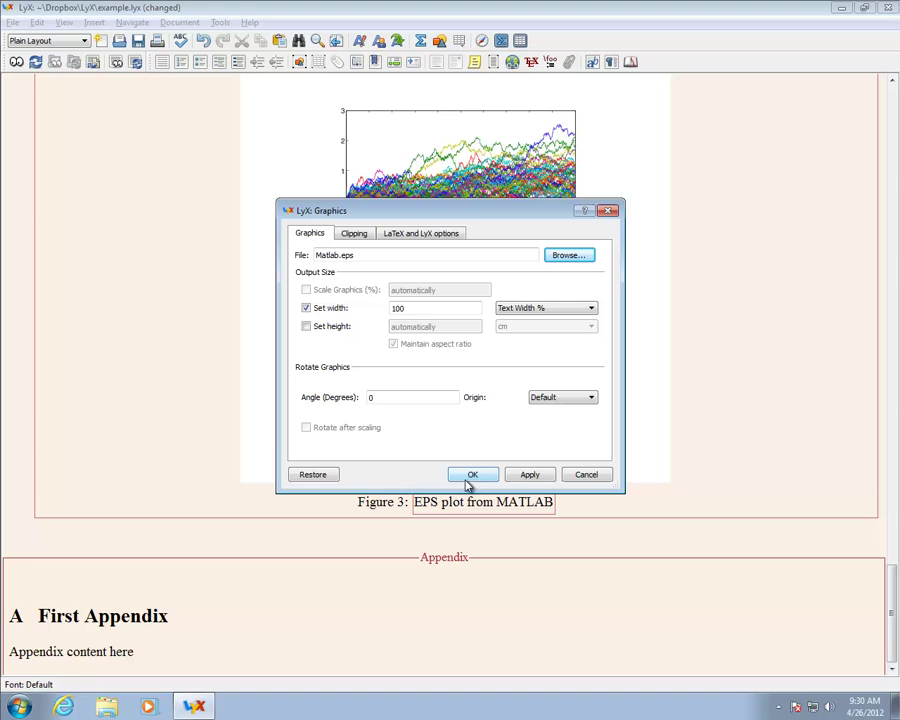
click(473, 477)
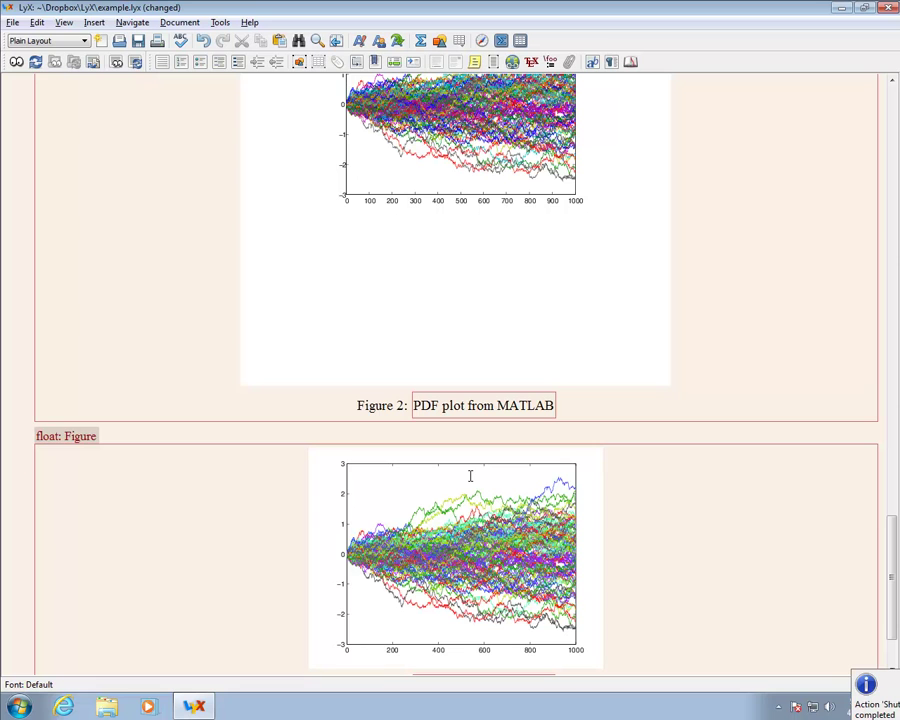
Step: Save the document and compile it to example.pdf, viewing Figure 1's photo on page 4
scroll(703, 492, down, 3)
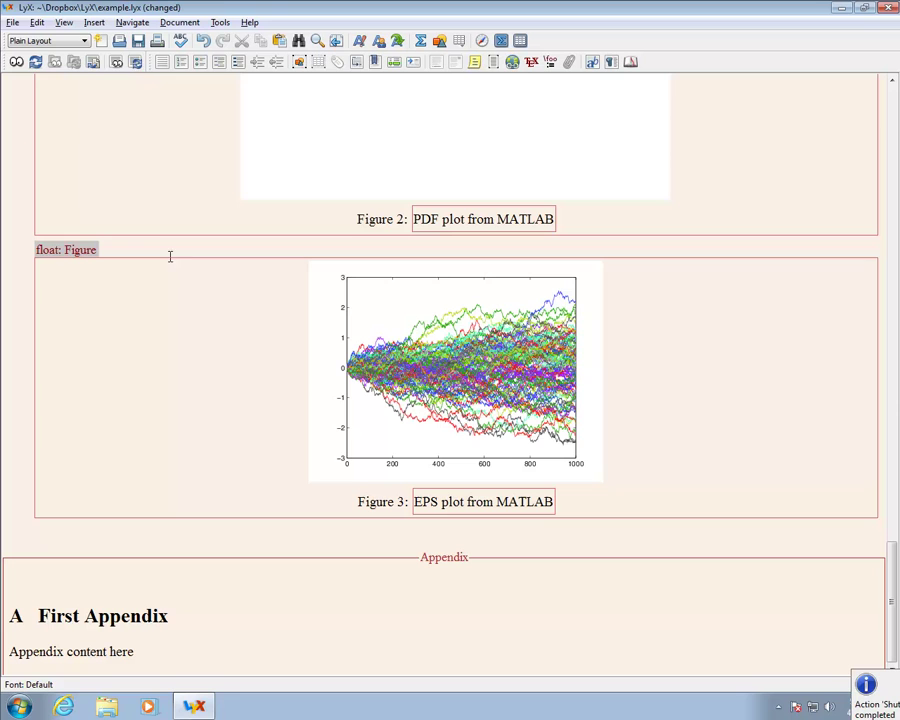
click(137, 42)
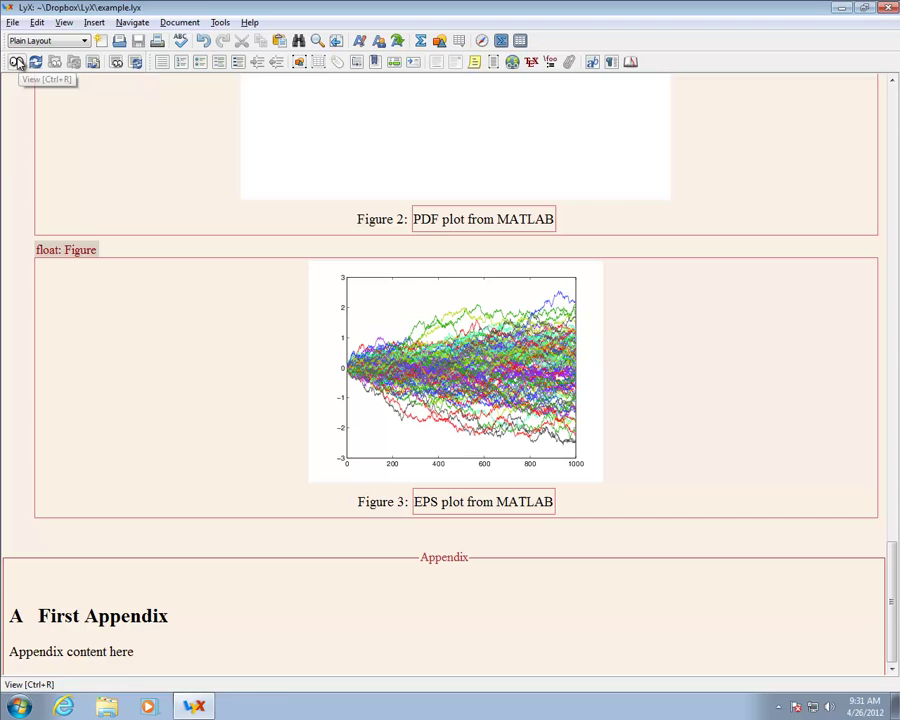
click(17, 62)
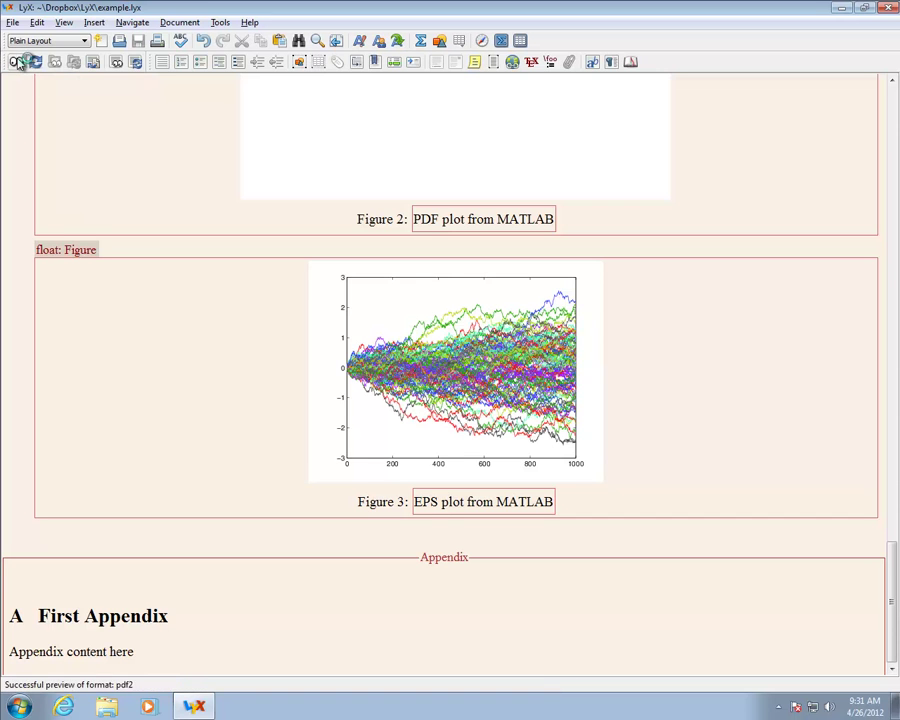
scroll(350, 309, down, 5)
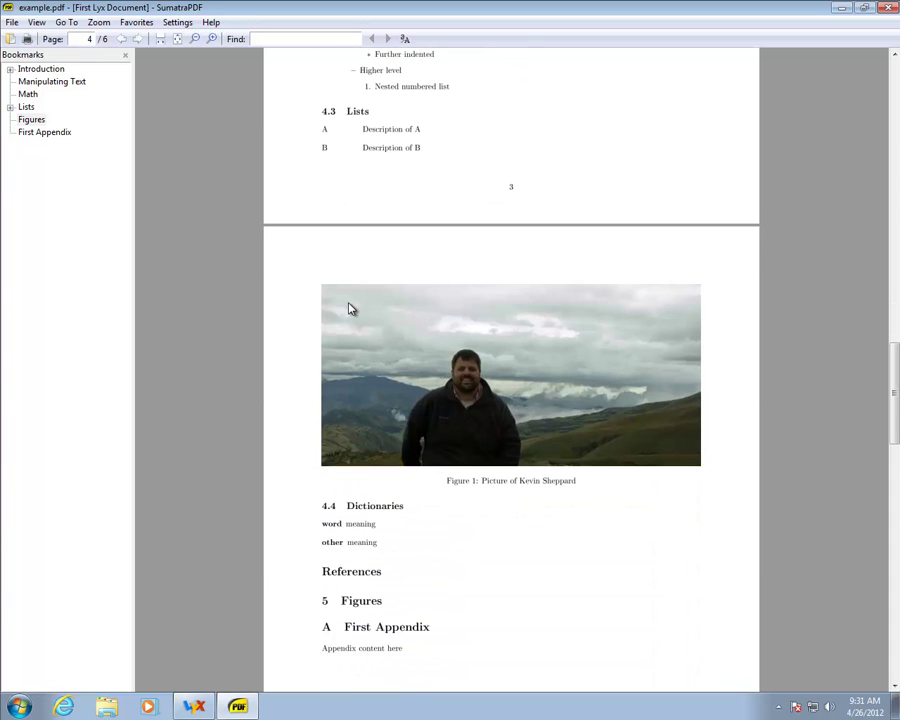
Step: Examine Figure 3's EPS plot on page 6 up close, fit the page, then return to LyX
scroll(350, 309, down, 12)
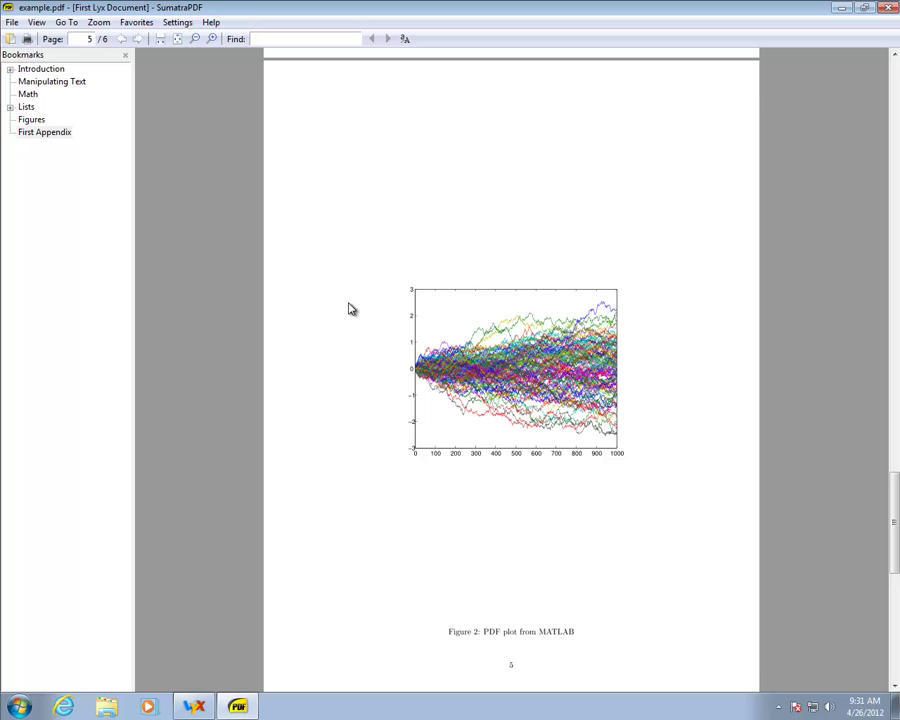
scroll(350, 309, down, 10)
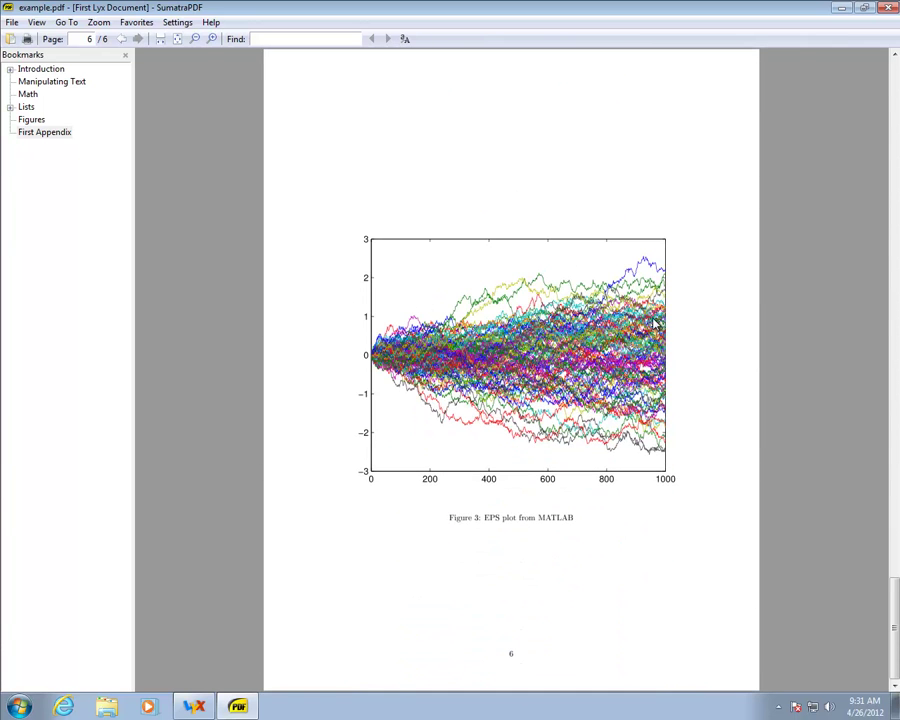
scroll(654, 322, up, 1)
scroll(652, 321, up, 3)
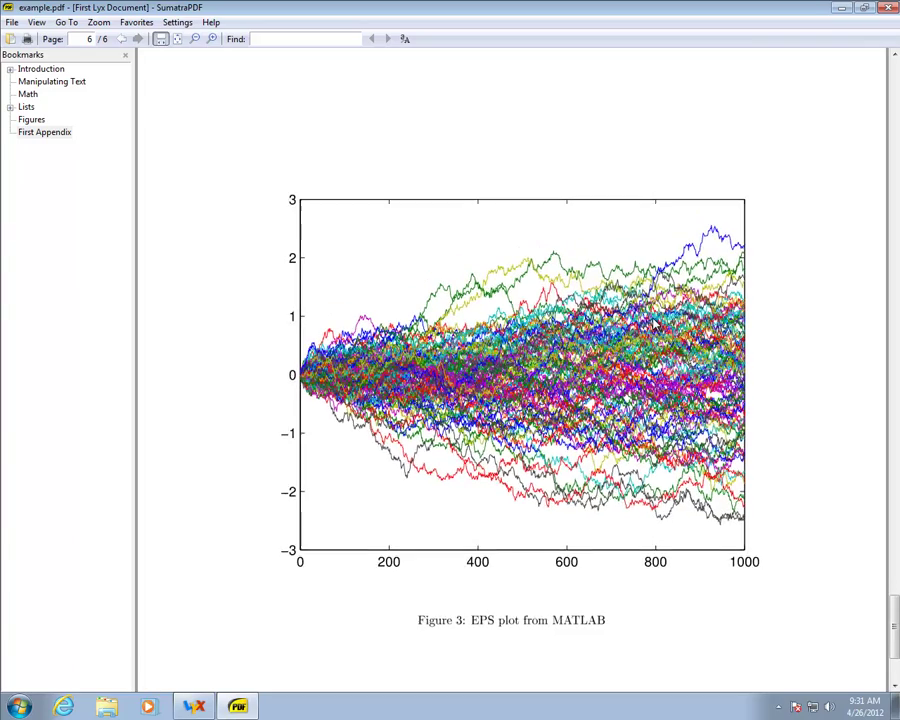
scroll(657, 323, up, 2)
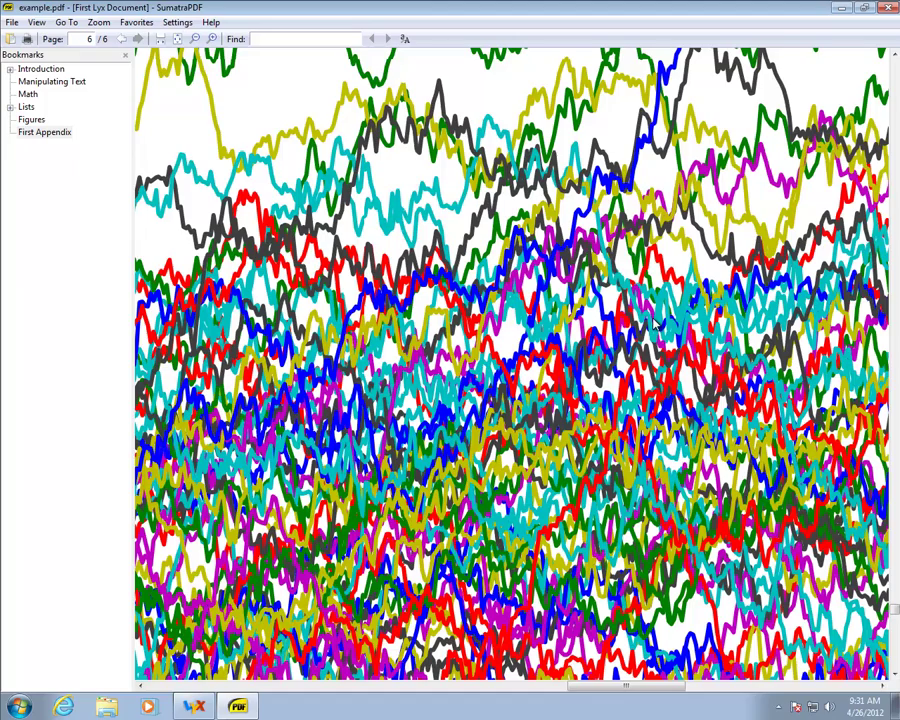
key(ctrl+0)
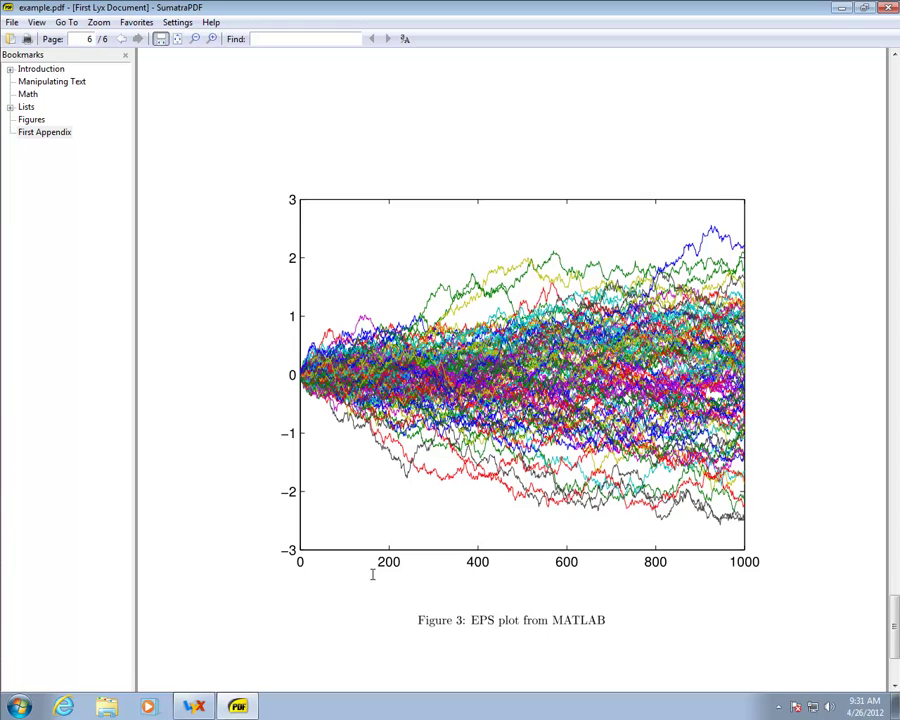
click(195, 706)
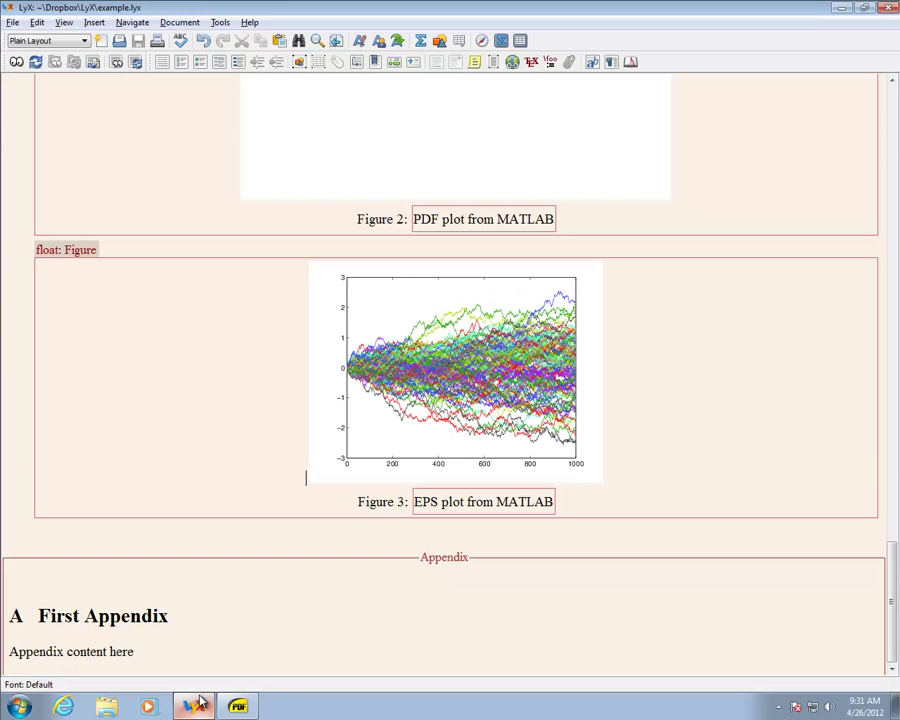
Step: Clip Figure 2's Matlab.pdf graphic to left bottom 100,100 and right top 512,692 bp
scroll(300, 405, up, 10)
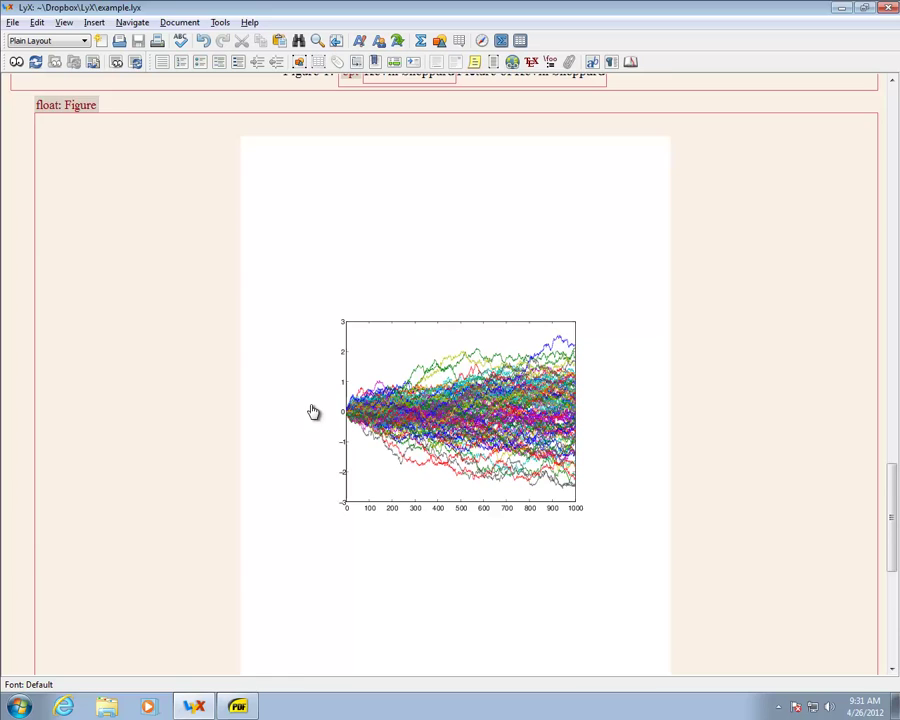
double_click(313, 412)
click(354, 233)
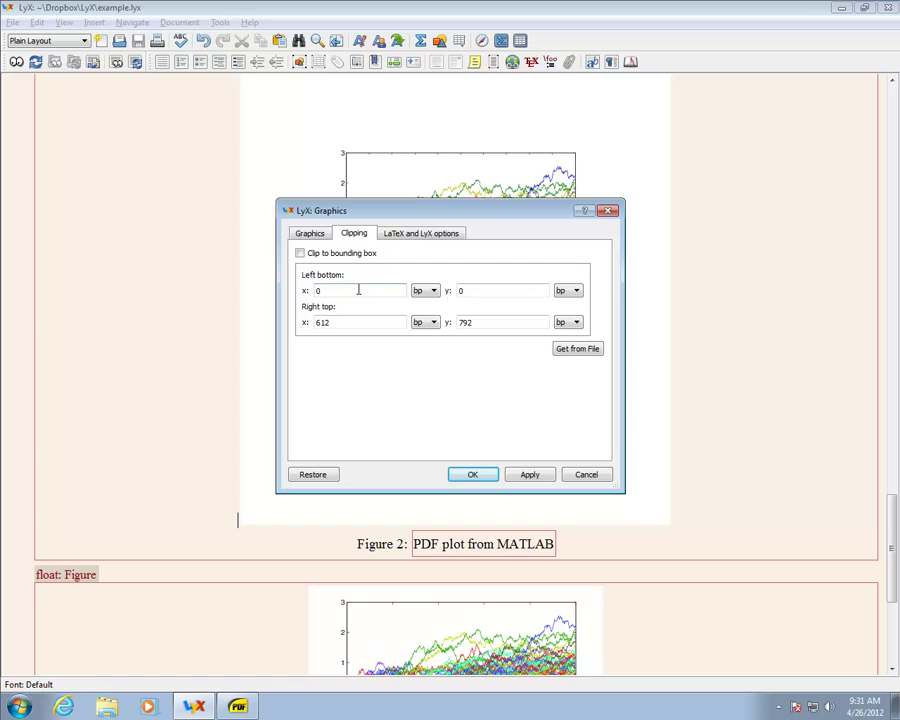
drag(322, 291, 300, 292)
text(100)
key(Tab)
text(100)
key(Tab)
key(Tab)
text(512)
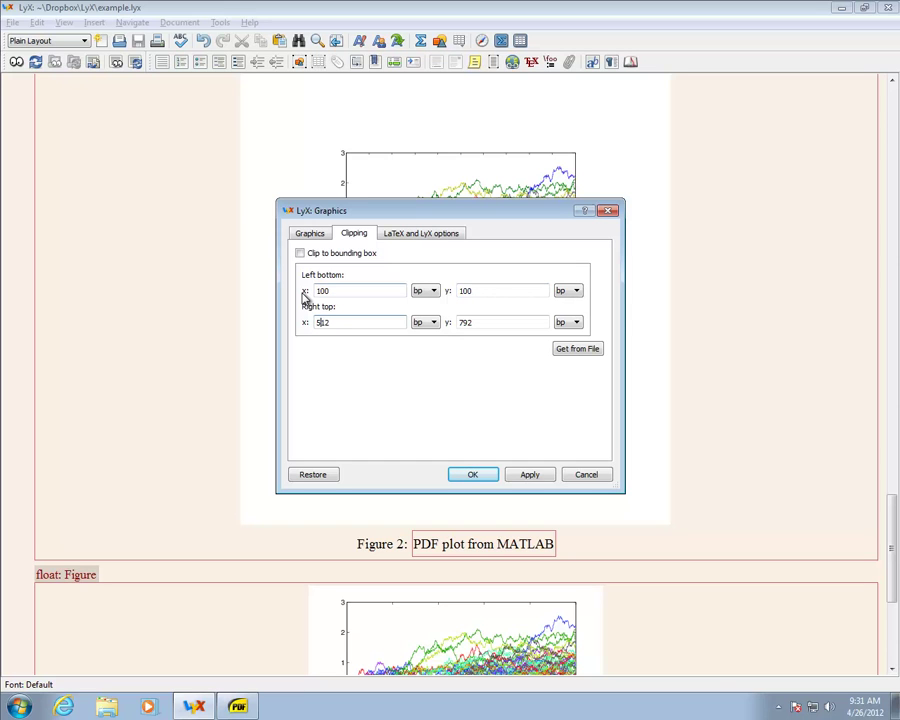
key(Tab)
key(Tab)
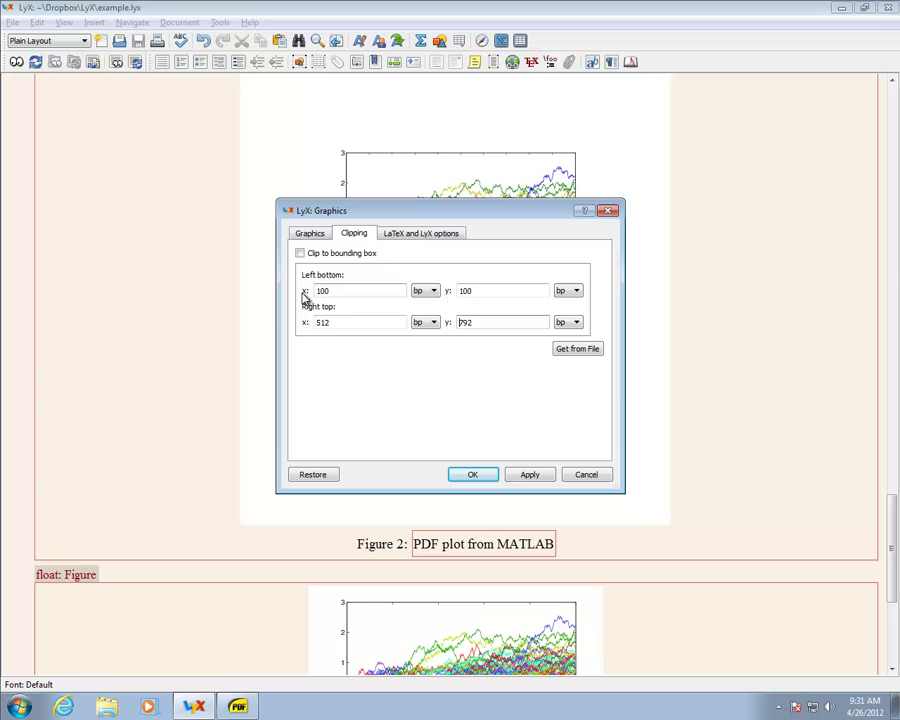
text(692)
click(537, 479)
click(594, 478)
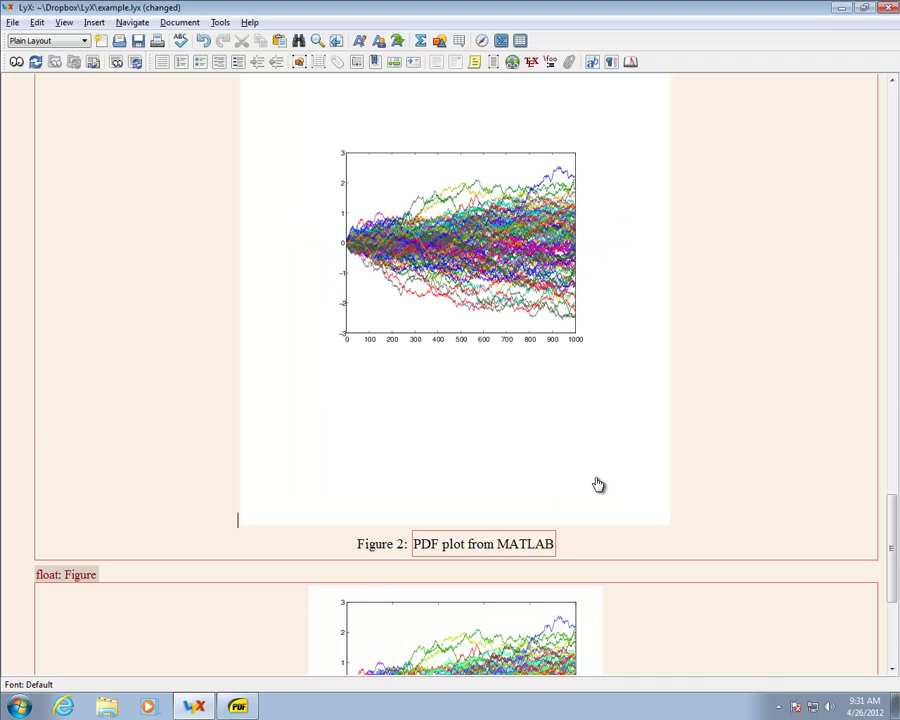
Step: Recompile to PDF and scroll to Figure 2's enlarged, clipped MATLAB plot on page 5
click(18, 63)
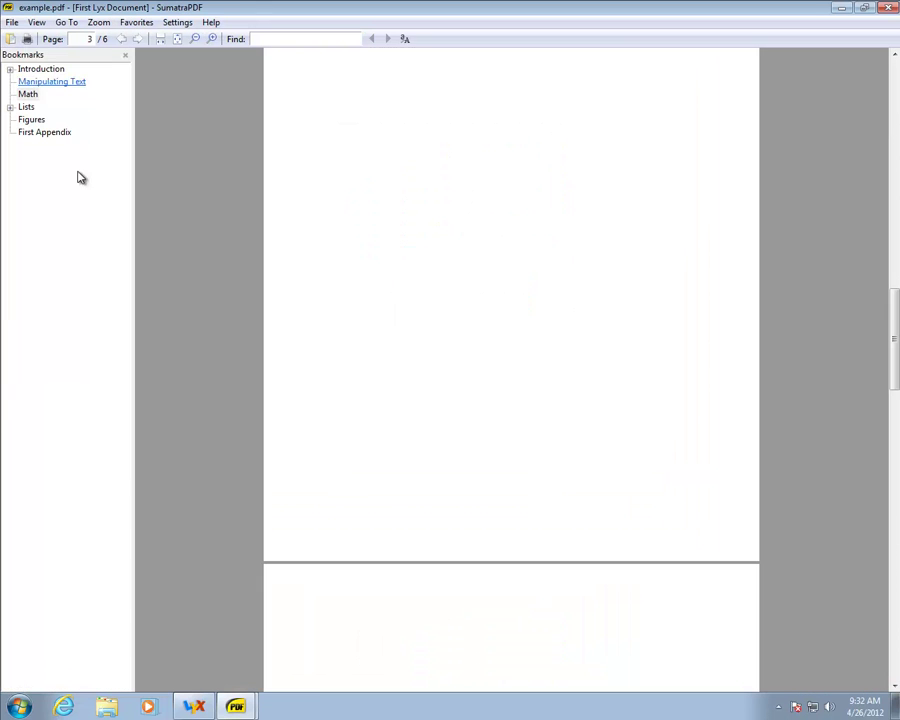
scroll(321, 477, down, 15)
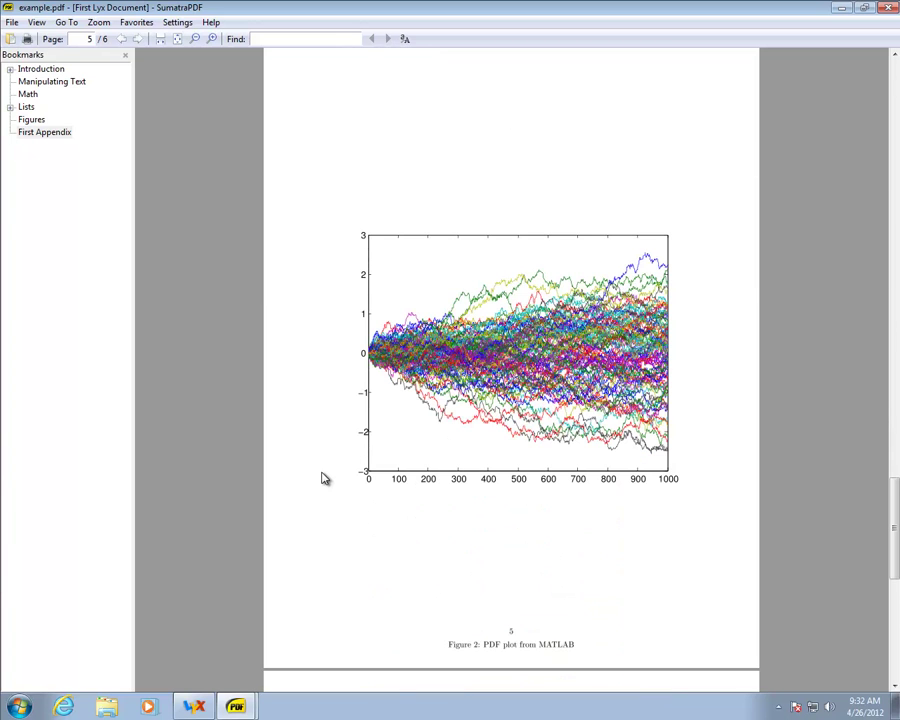
scroll(321, 478, down, 5)
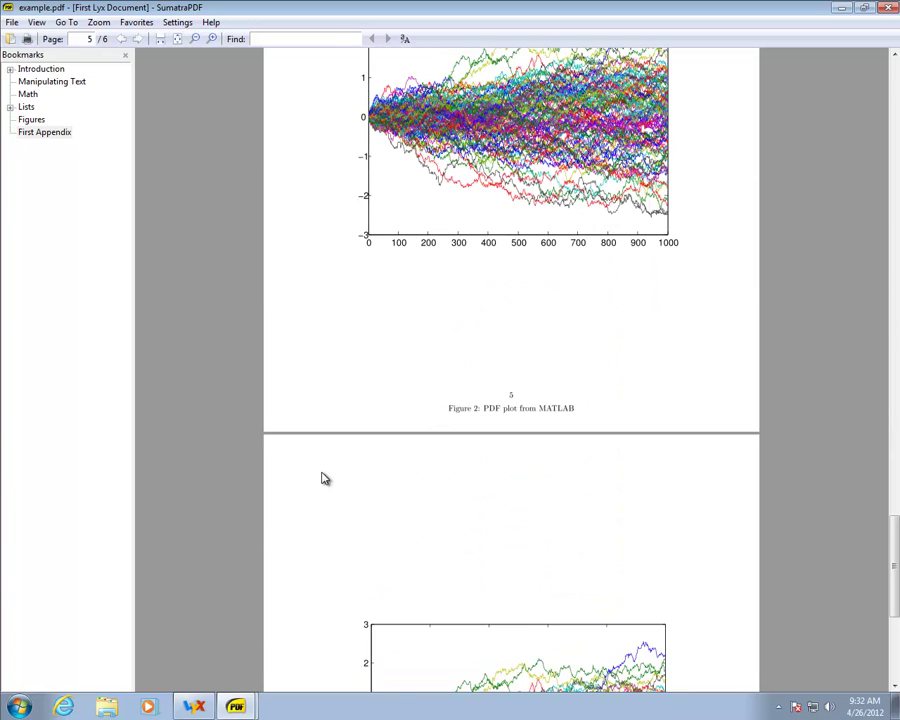
scroll(321, 478, up, 4)
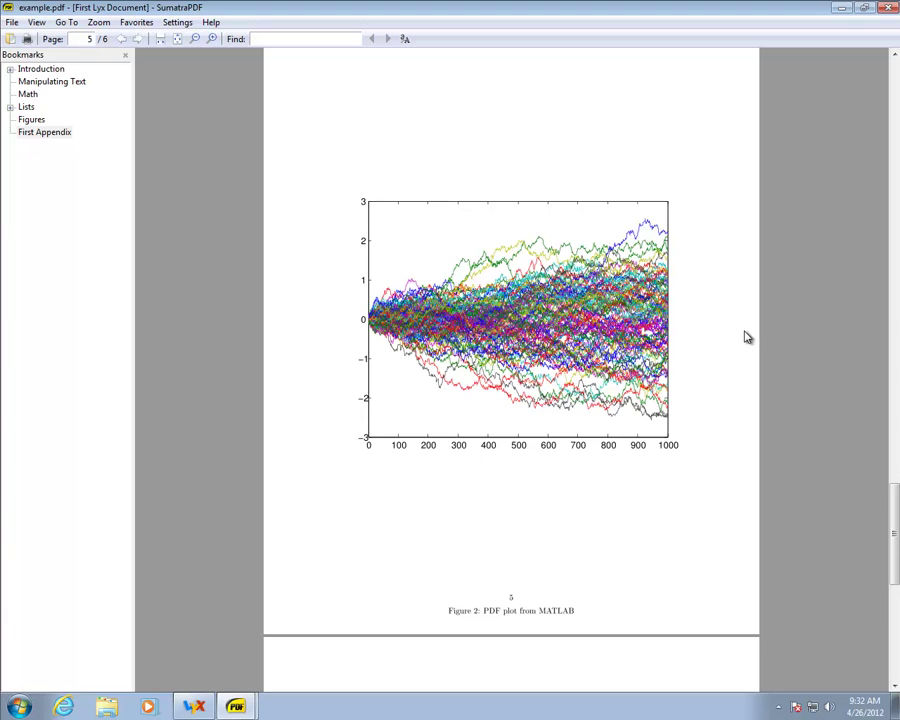